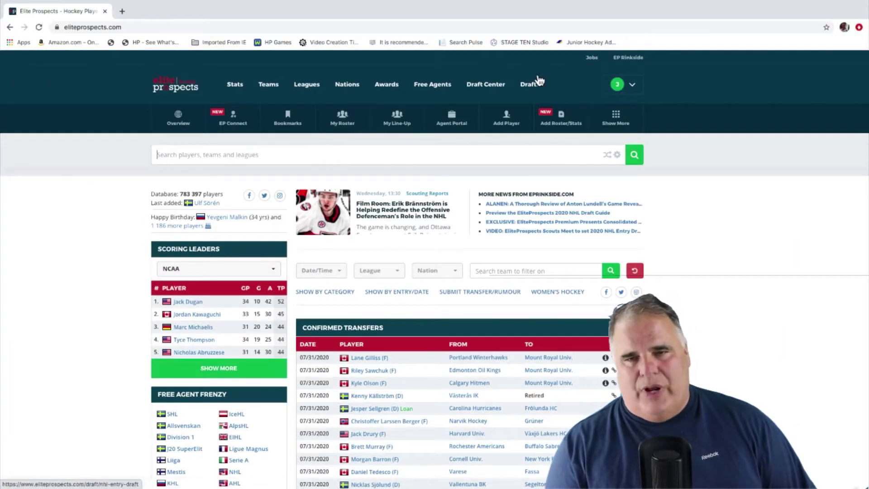
# - Open the 2020 selections of the NAHL Entry Draft from the site's draft pages
pyautogui.click(530, 87)
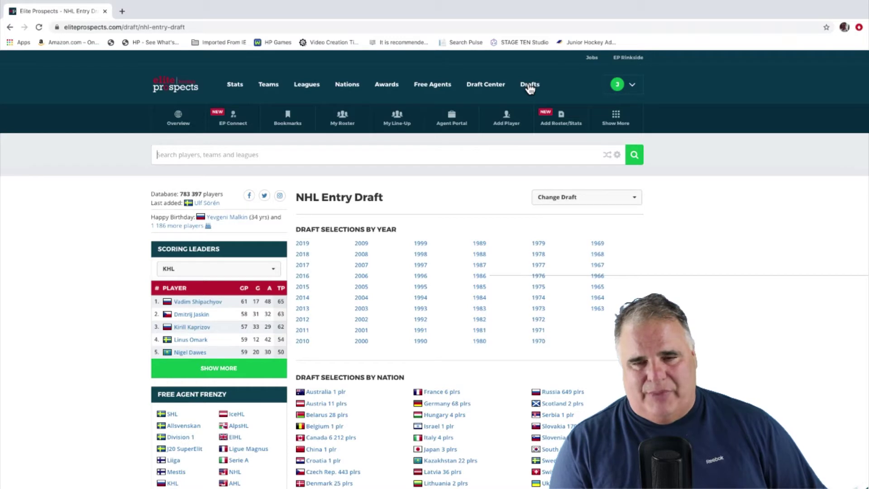
pyautogui.click(583, 198)
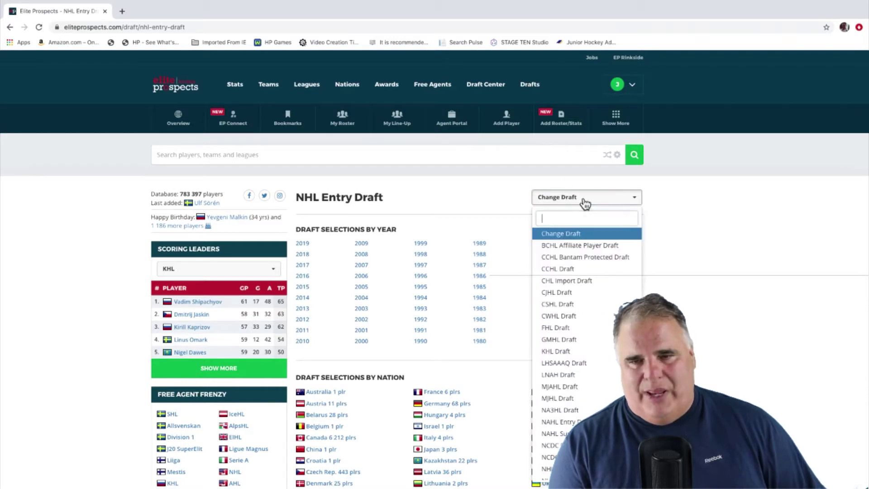
pyautogui.scroll(-5, 586, 272)
pyautogui.scroll(5, 586, 272)
pyautogui.scroll(-5, 586, 271)
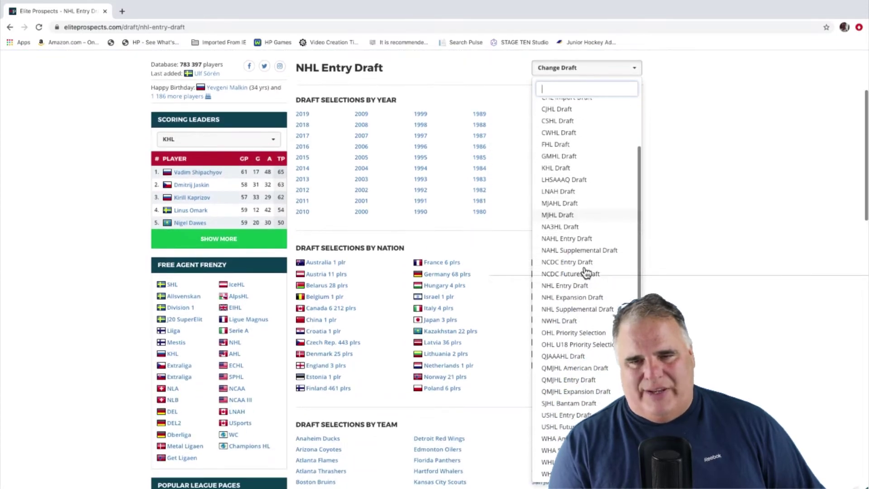
pyautogui.click(564, 240)
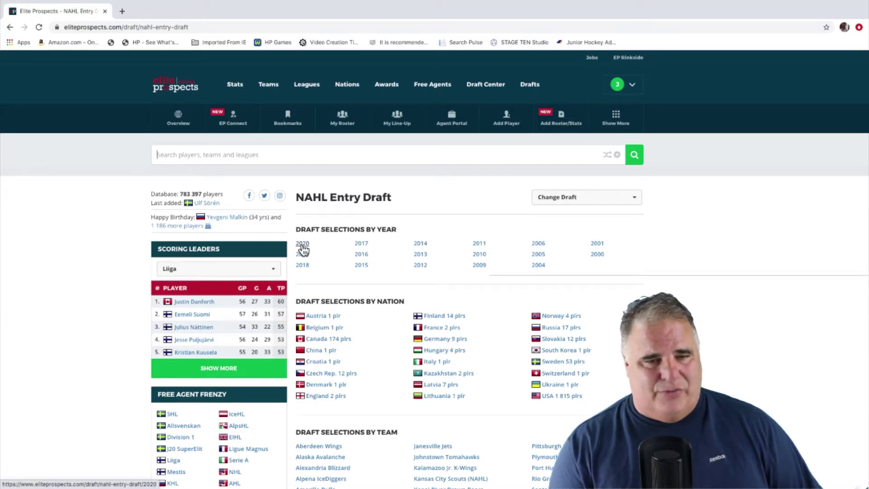
pyautogui.click(302, 247)
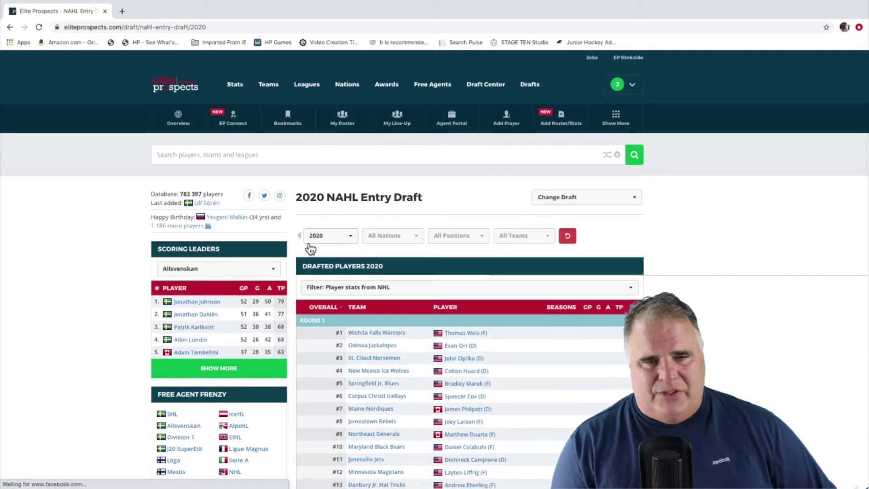
# - Look through the 2020 NAHL draft picks from Round 1 to Round 17, noting where teams made no selection
pyautogui.scroll(-5, 399, 268)
pyautogui.scroll(-20, 400, 268)
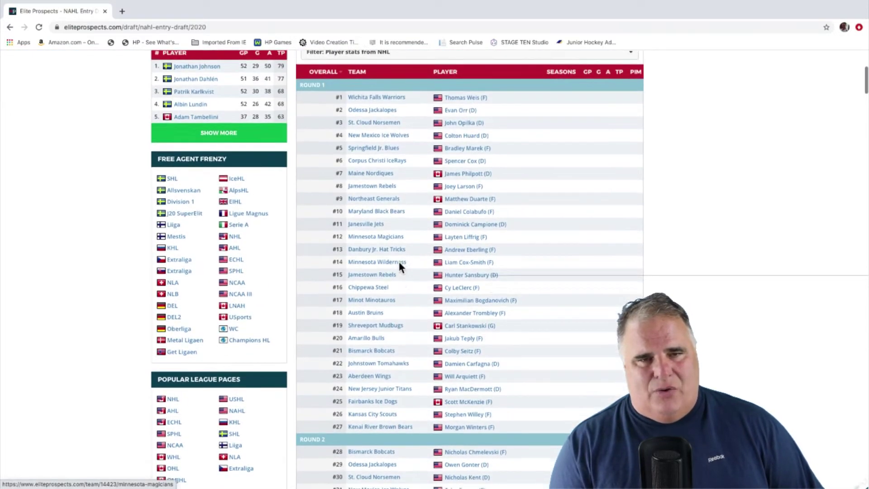
pyautogui.scroll(-20, 399, 265)
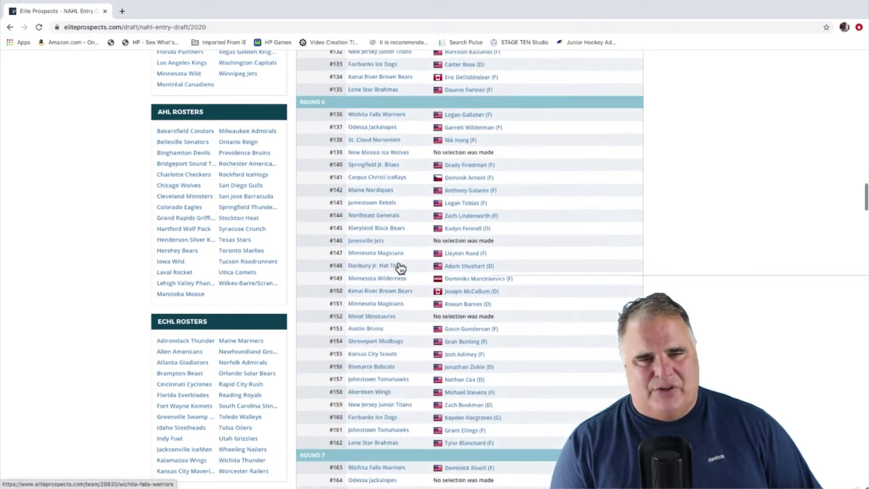
pyautogui.scroll(-10, 399, 265)
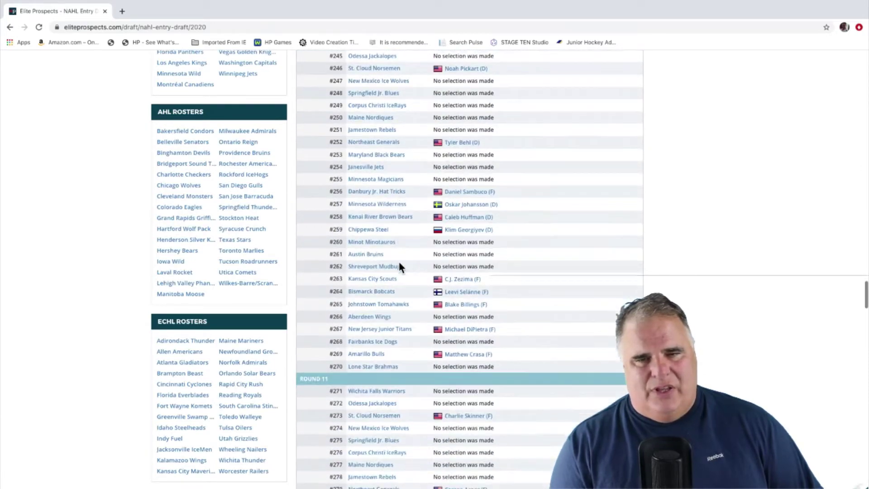
pyautogui.scroll(-2, 400, 267)
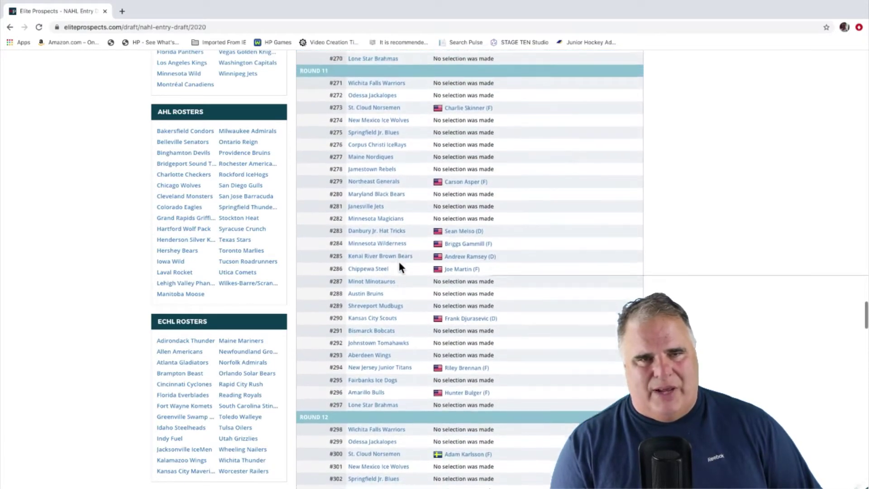
pyautogui.scroll(-5, 400, 268)
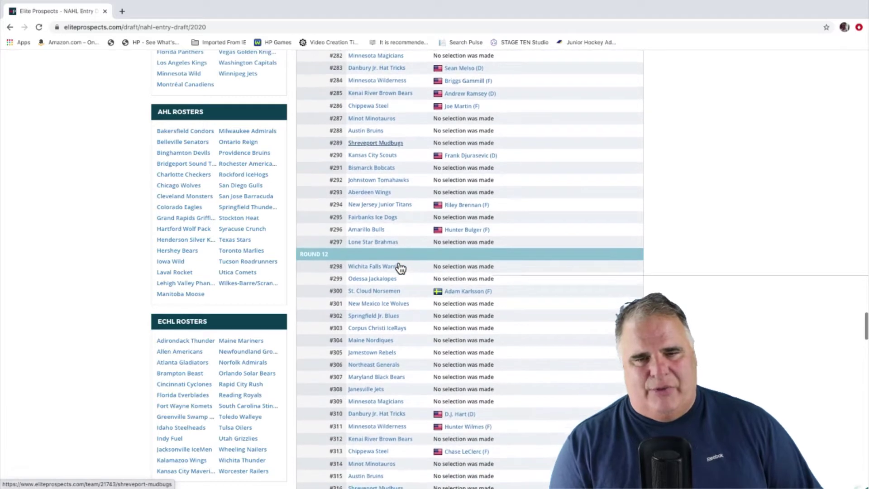
pyautogui.scroll(-1, 400, 268)
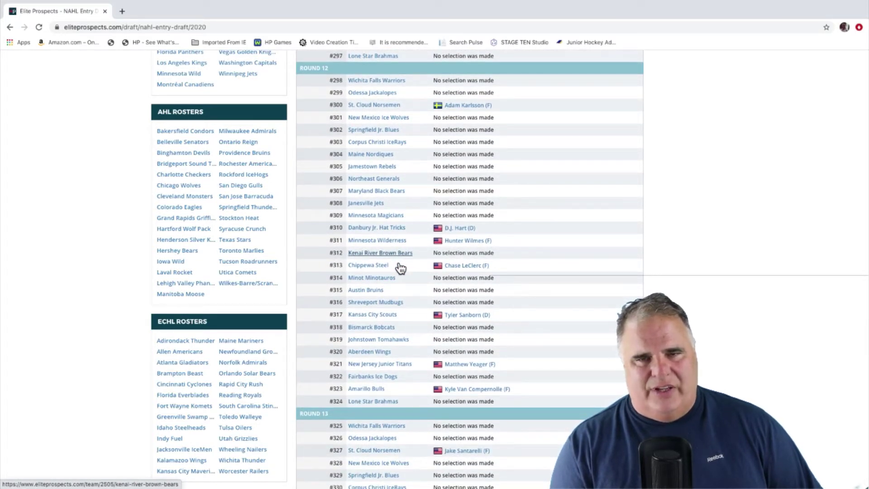
pyautogui.scroll(-1, 401, 268)
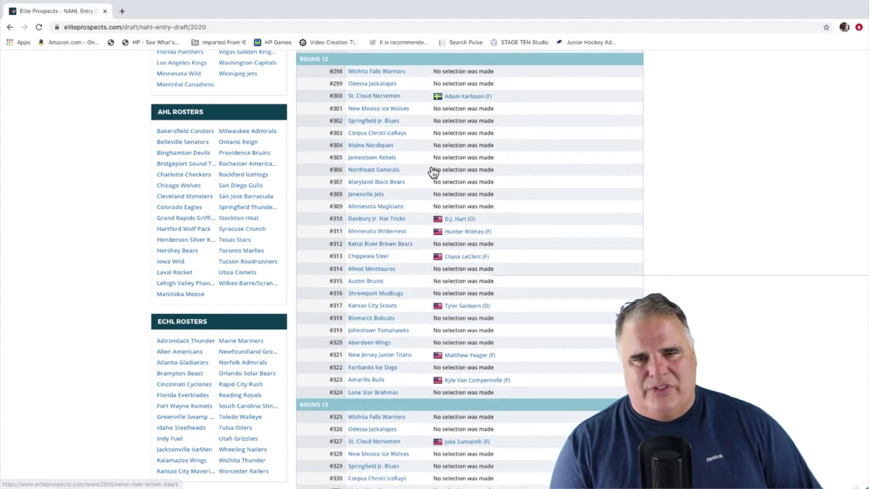
pyautogui.scroll(-2, 412, 249)
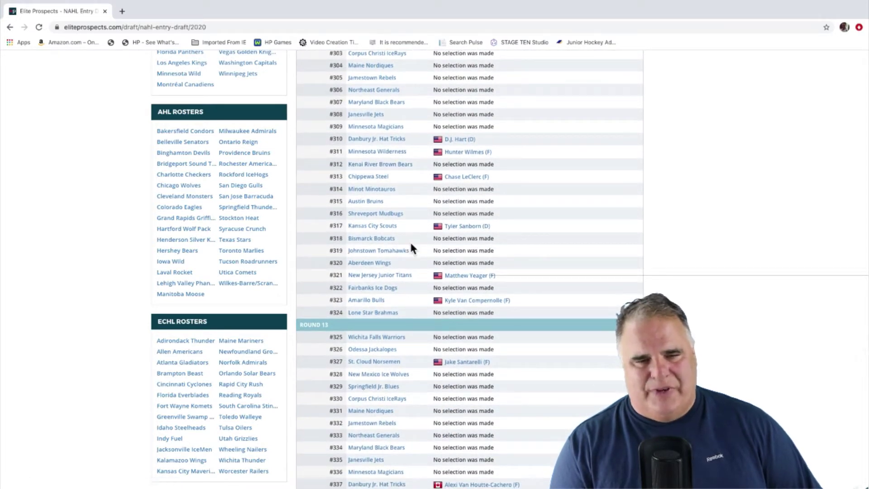
pyautogui.scroll(-5, 411, 244)
pyautogui.scroll(-8, 411, 245)
pyautogui.scroll(-7, 411, 245)
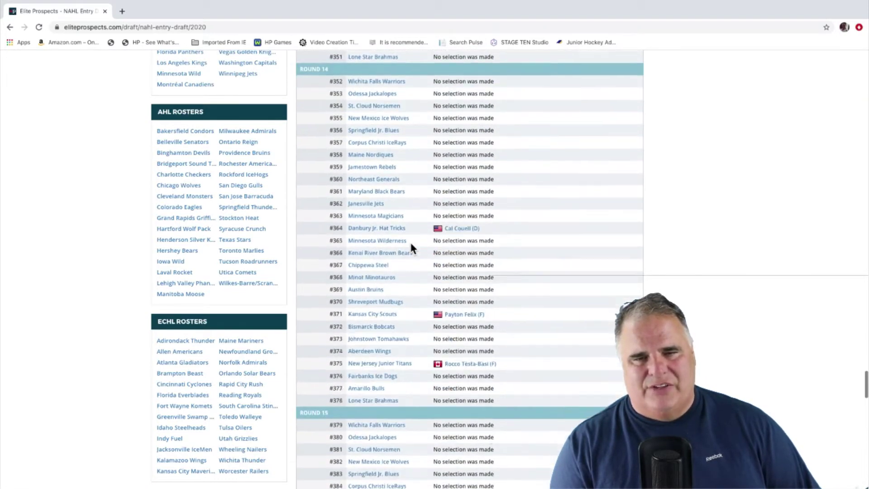
pyautogui.scroll(-3, 412, 247)
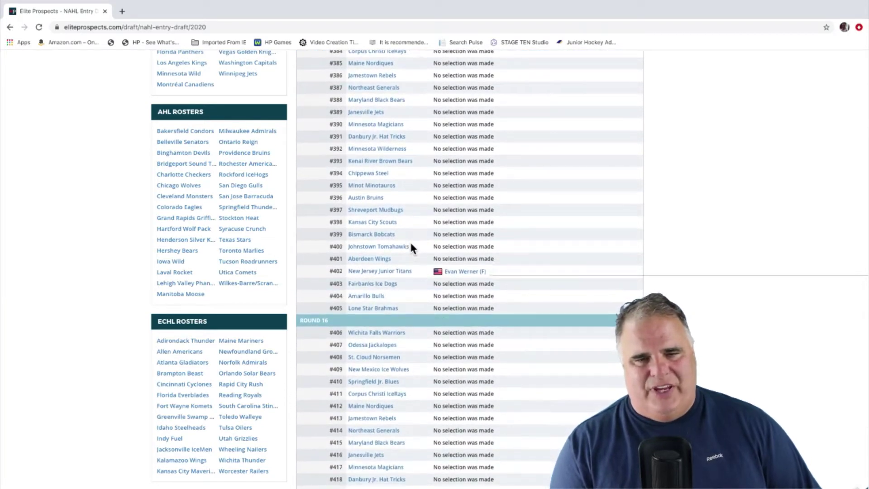
pyautogui.scroll(2, 411, 246)
pyautogui.scroll(-2, 411, 246)
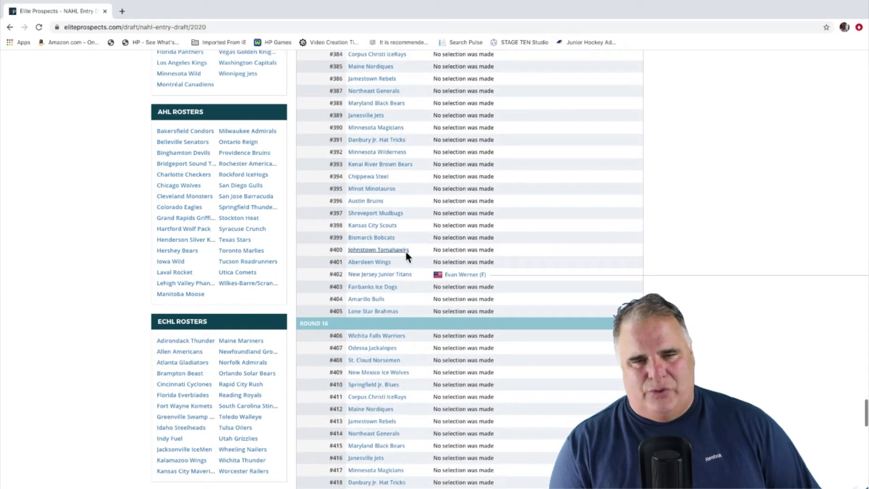
pyautogui.scroll(-8, 421, 250)
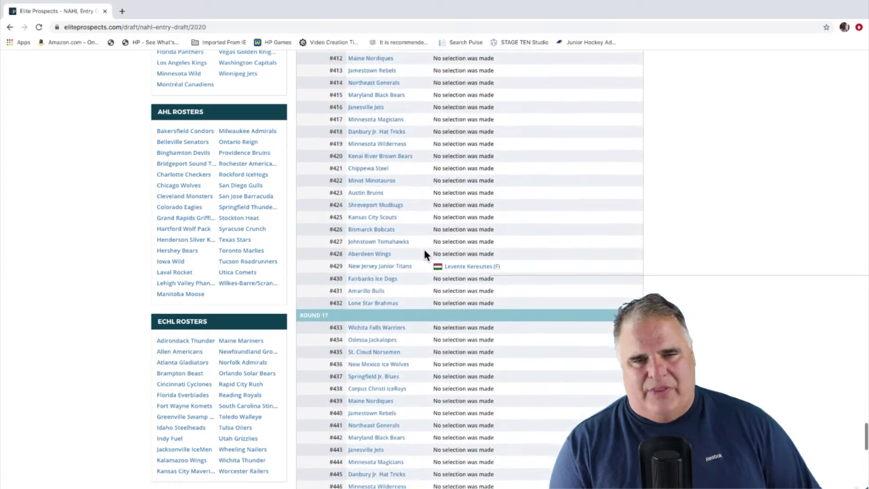
pyautogui.scroll(-5, 417, 262)
pyautogui.scroll(-2, 416, 263)
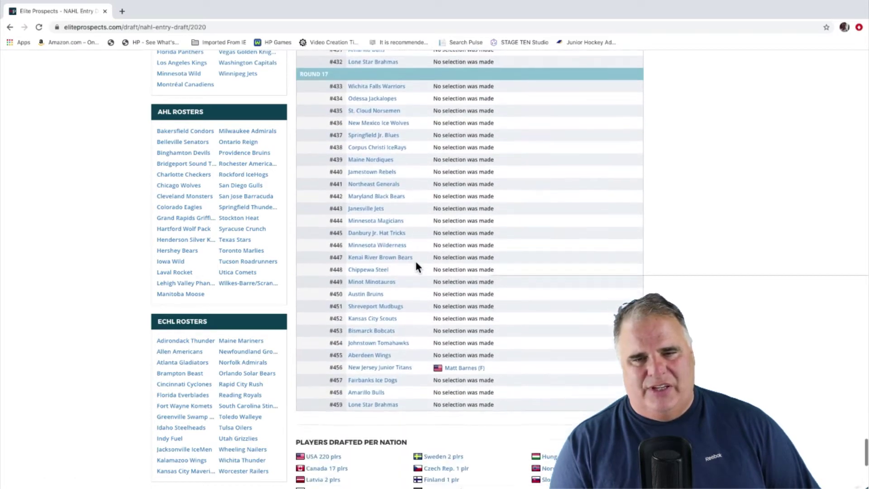
pyautogui.scroll(-1, 423, 286)
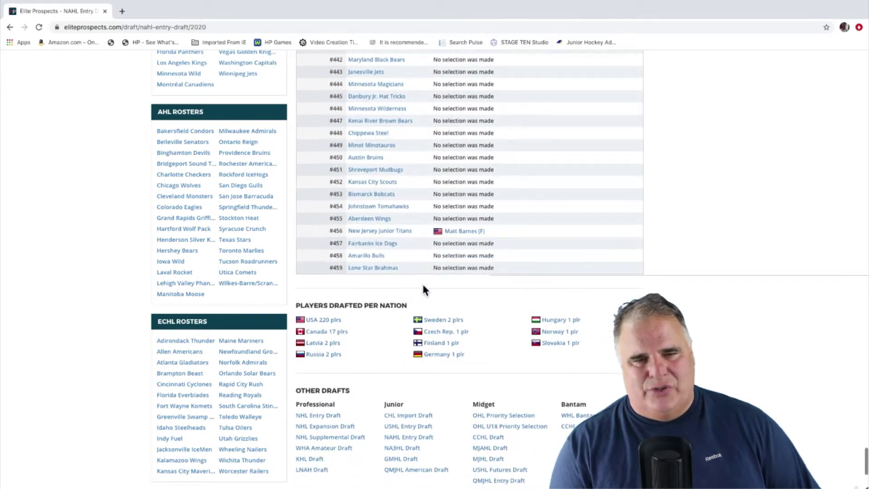
pyautogui.scroll(5, 423, 286)
pyautogui.scroll(-2, 424, 286)
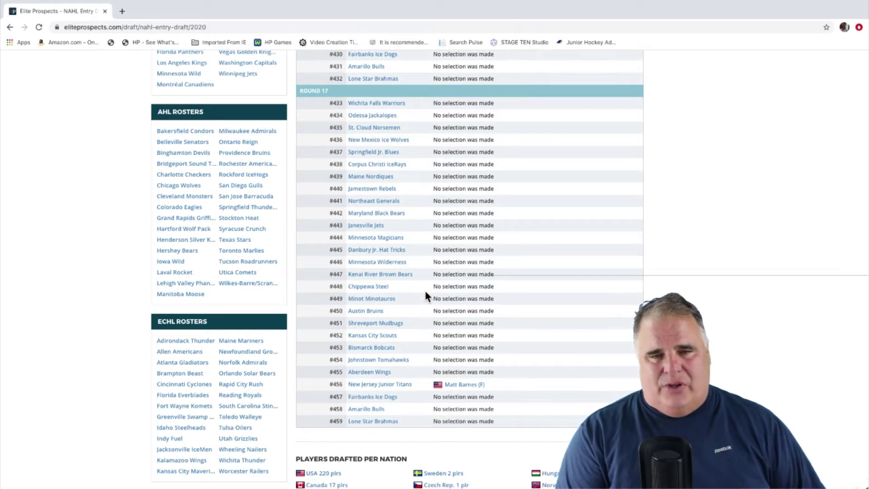
# - Go back over the earlier draft rounds, comparing the teams' picks around Rounds 5 to 7
pyautogui.scroll(20, 426, 292)
pyautogui.scroll(20, 427, 290)
pyautogui.scroll(20, 427, 289)
pyautogui.scroll(10, 427, 290)
pyautogui.scroll(3, 427, 286)
pyautogui.scroll(-2, 455, 331)
pyautogui.scroll(1, 460, 317)
pyautogui.scroll(5, 460, 275)
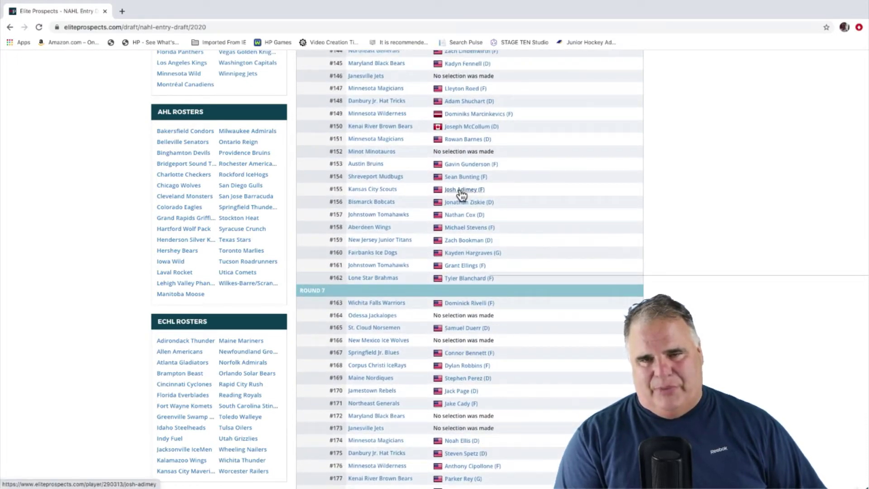
pyautogui.scroll(2, 461, 194)
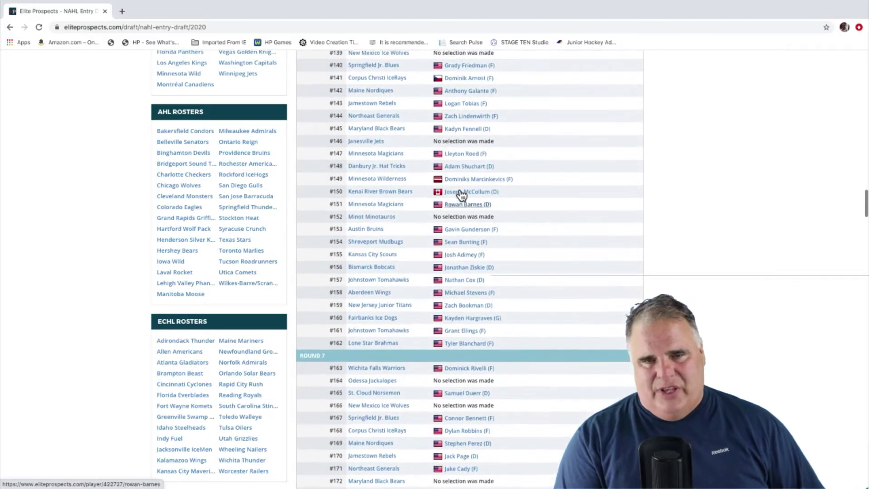
pyautogui.scroll(6, 460, 194)
pyautogui.scroll(3, 461, 194)
pyautogui.scroll(7, 461, 195)
pyautogui.scroll(1, 461, 195)
# - Open the Minot Minotauros team page and examine the ages and birth years in the 2019-2020 roster, then return to the draft list
pyautogui.scroll(-3, 461, 194)
pyautogui.scroll(-5, 461, 195)
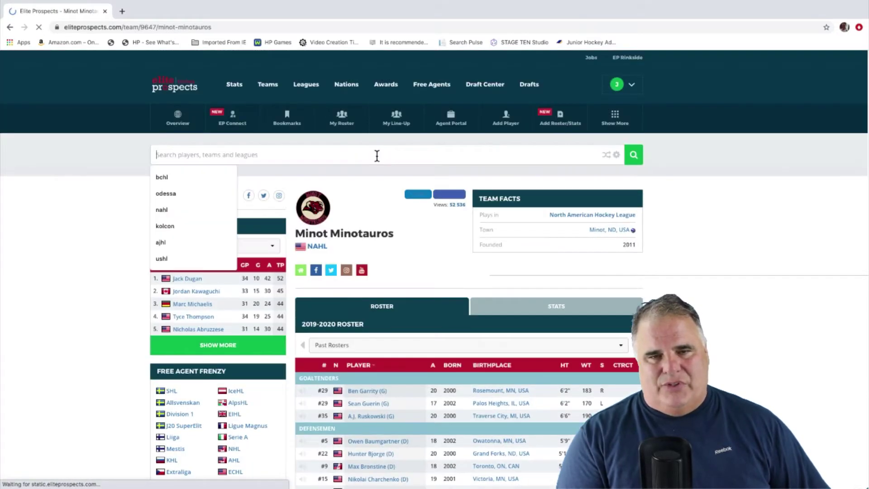
pyautogui.scroll(-8, 398, 181)
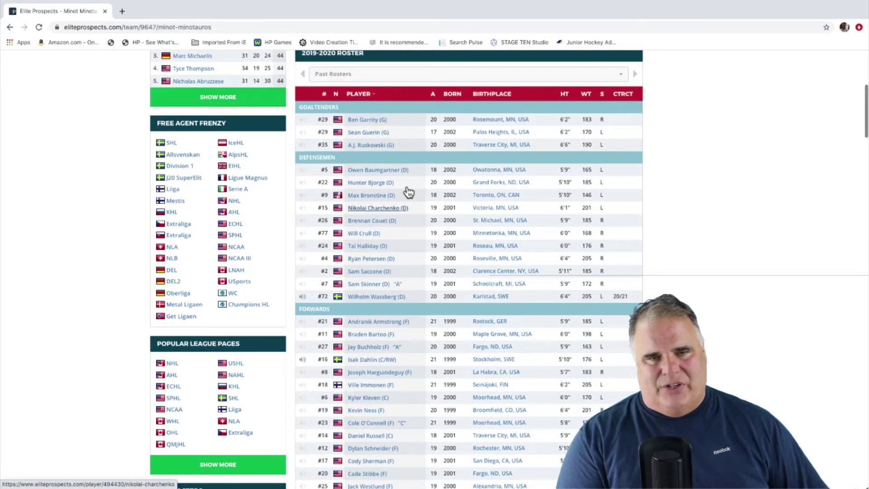
pyautogui.scroll(-1, 408, 190)
pyautogui.scroll(-1, 409, 192)
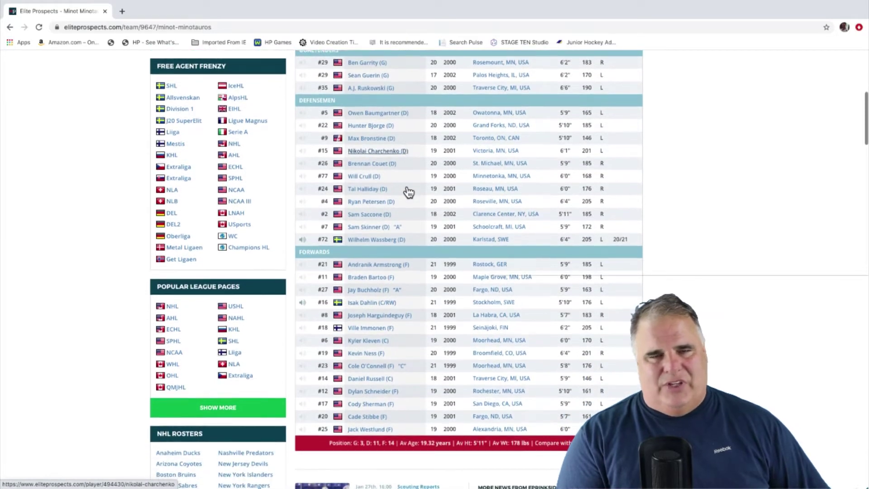
pyautogui.scroll(-5, 407, 187)
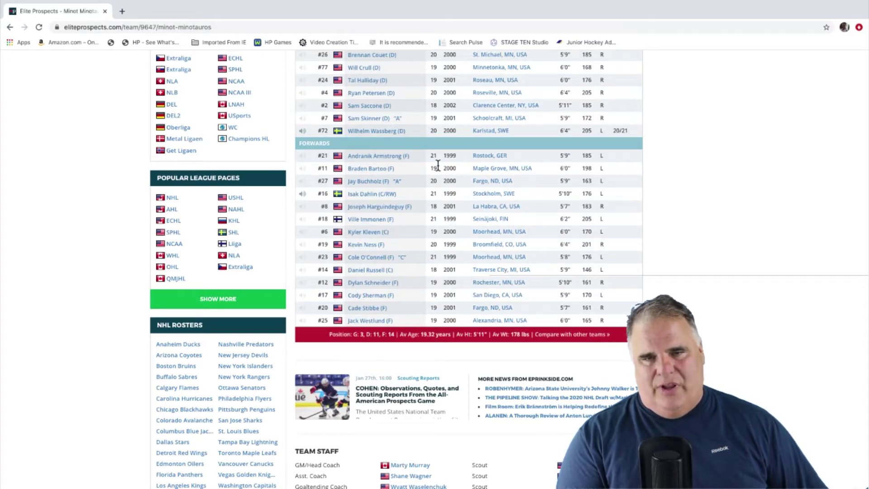
pyautogui.scroll(6, 443, 154)
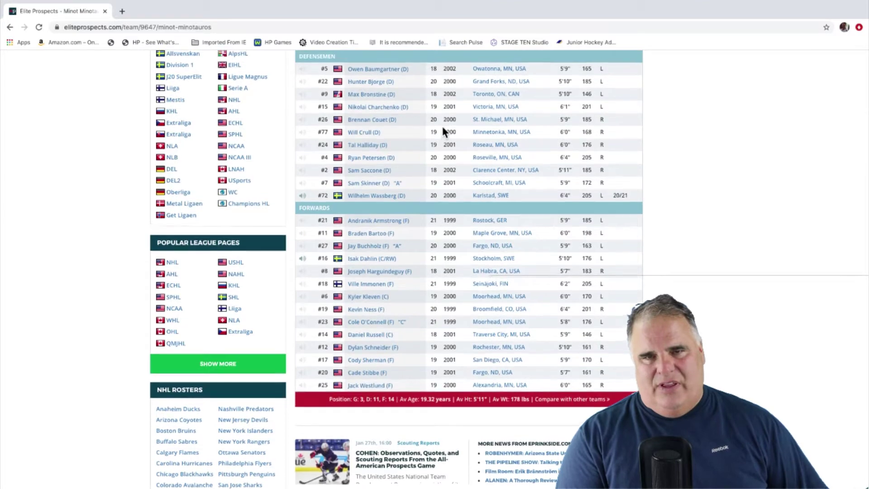
pyautogui.scroll(2, 443, 130)
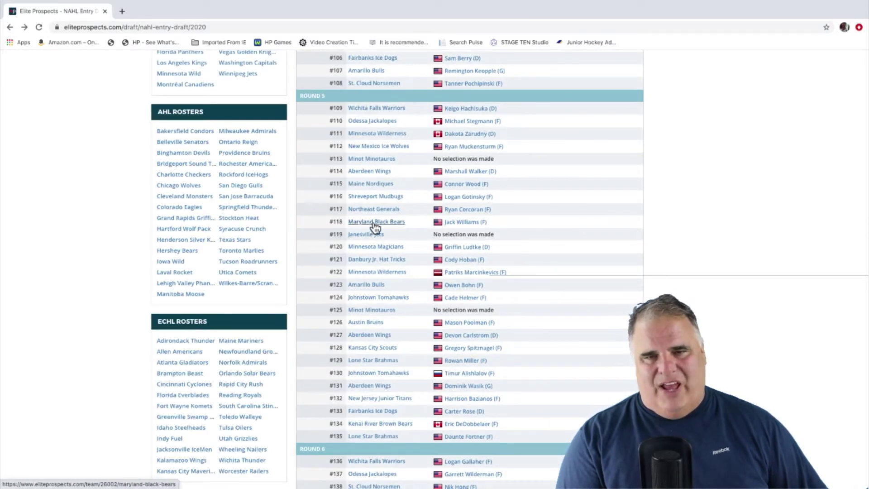
# - Switch to the side-by-side Numbers spreadsheet and draft page, and select the draft list from pick #1 down into Round 7
pyautogui.hotkey('ctrl', 'Up')
pyautogui.click(573, 112)
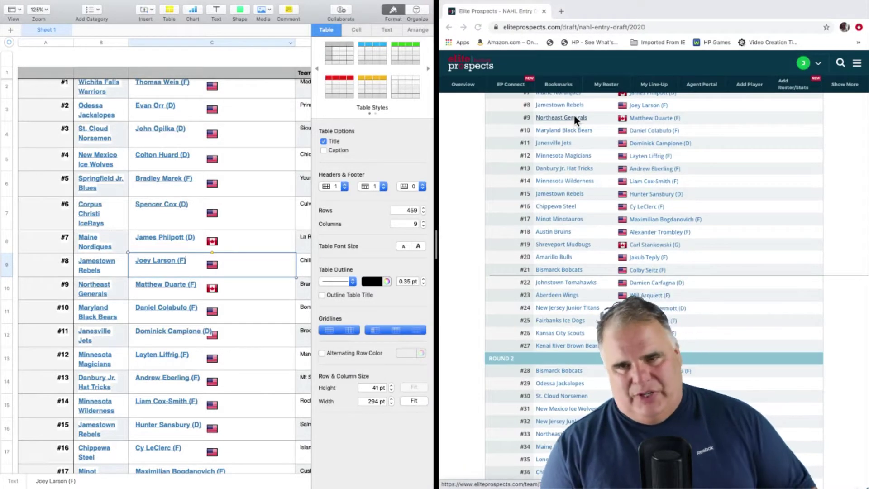
pyautogui.scroll(6, 594, 139)
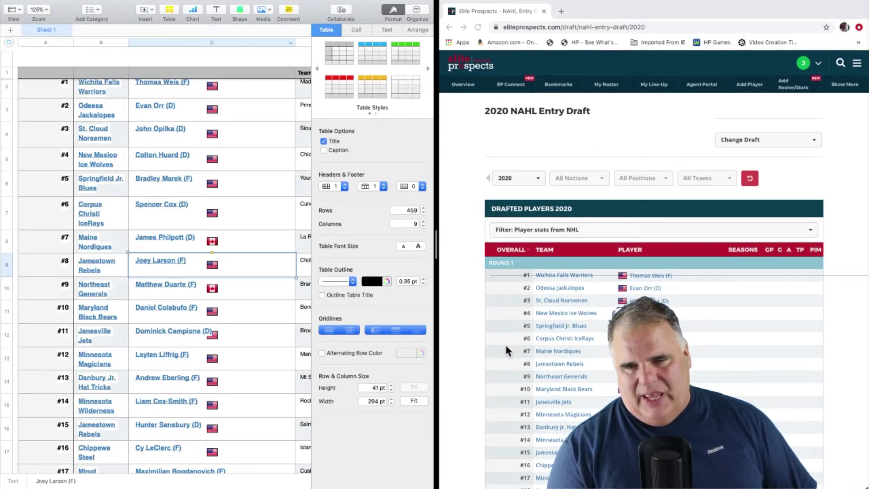
pyautogui.scroll(-3, 534, 339)
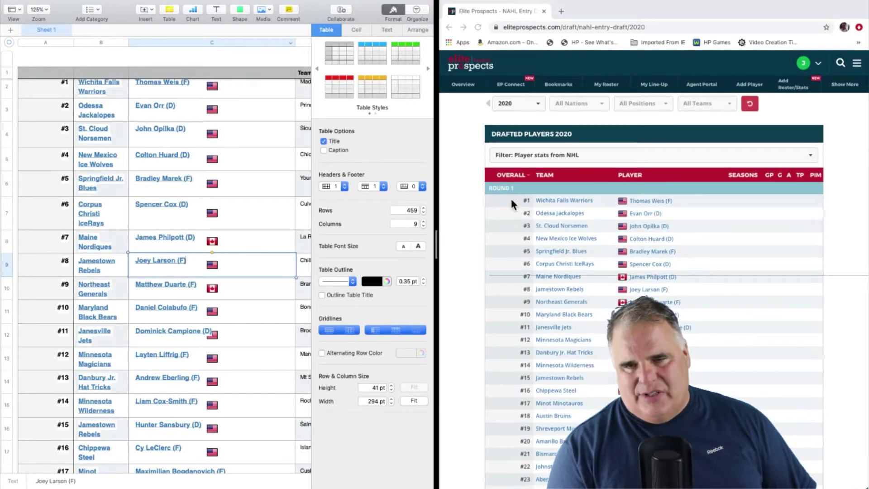
pyautogui.click(511, 200)
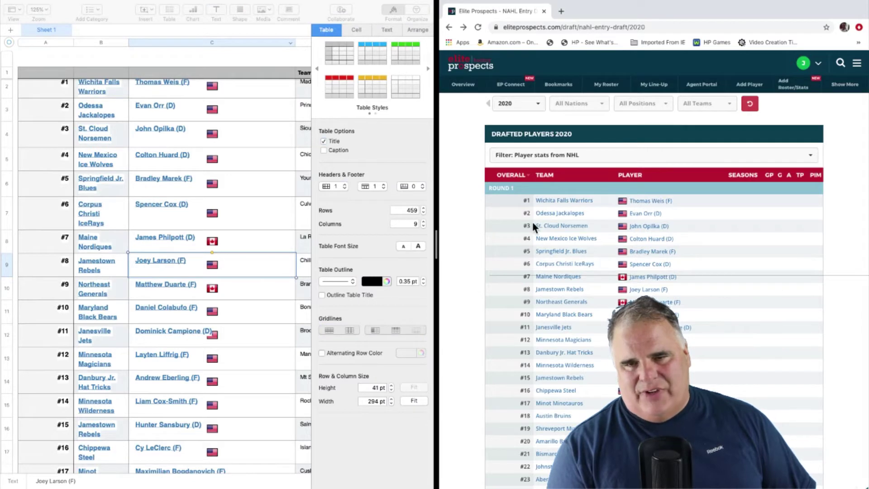
pyautogui.moveTo(524, 200); pyautogui.dragTo(622, 392)
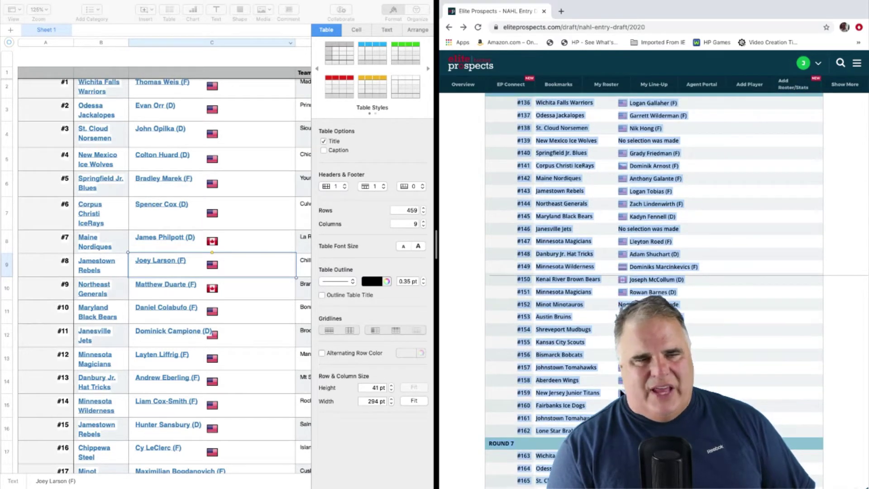
# - Review the pick number, team and player columns for the first picks in the spreadsheet
pyautogui.click(240, 367)
pyautogui.scroll(1, 110, 299)
pyautogui.scroll(-2, 110, 300)
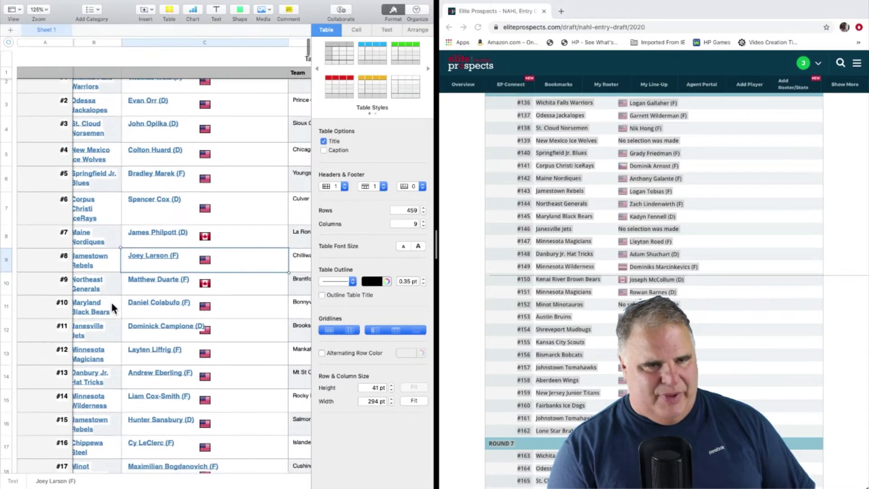
pyautogui.scroll(2, 110, 300)
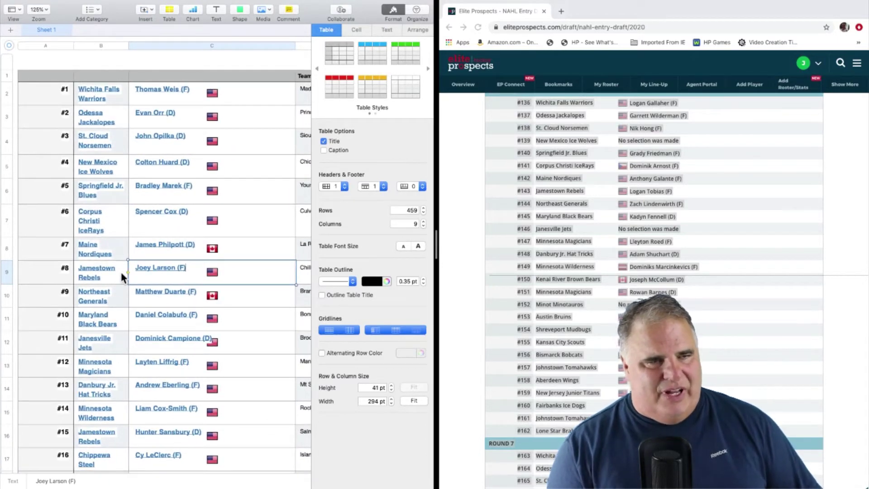
# - Return the draft page to pick #1 and examine the spreadsheet's Team, League, DOB, Ht, Commitment and notes columns
pyautogui.scroll(20, 580, 178)
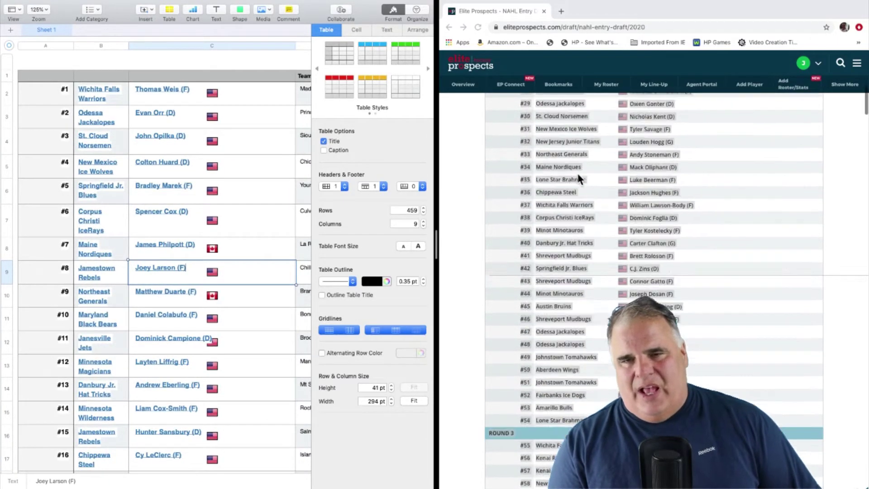
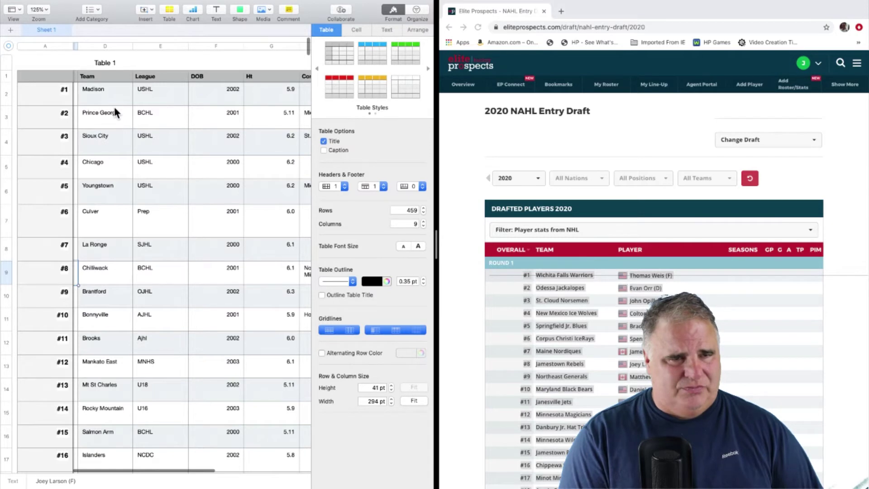
pyautogui.hscroll(2, 114, 110)
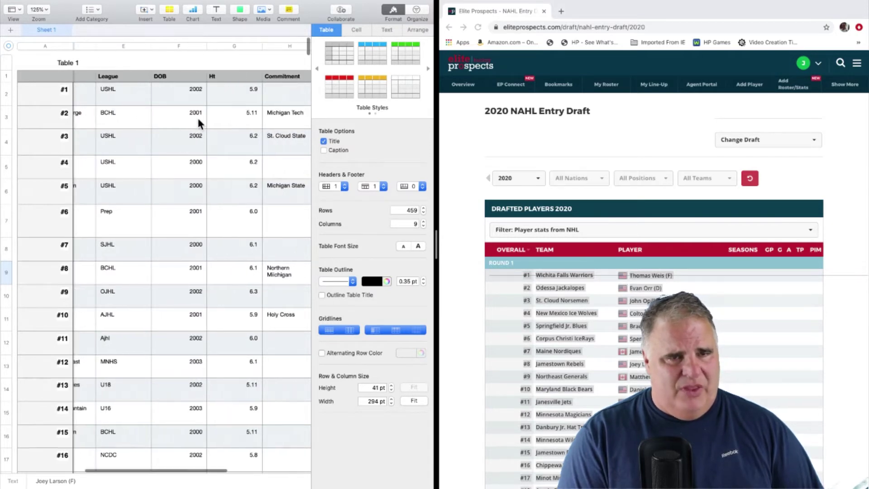
pyautogui.hscroll(3, 198, 118)
pyautogui.scroll(-1, 173, 100)
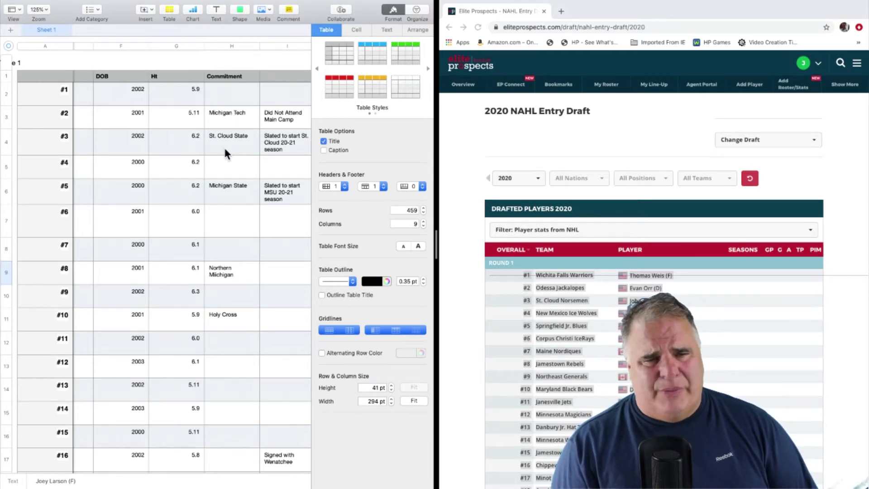
pyautogui.hscroll(3, 223, 146)
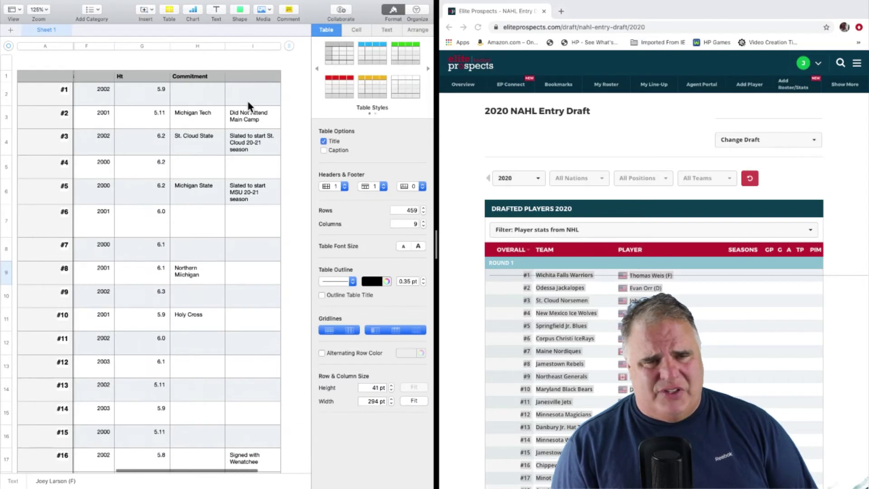
pyautogui.hscroll(-1, 248, 105)
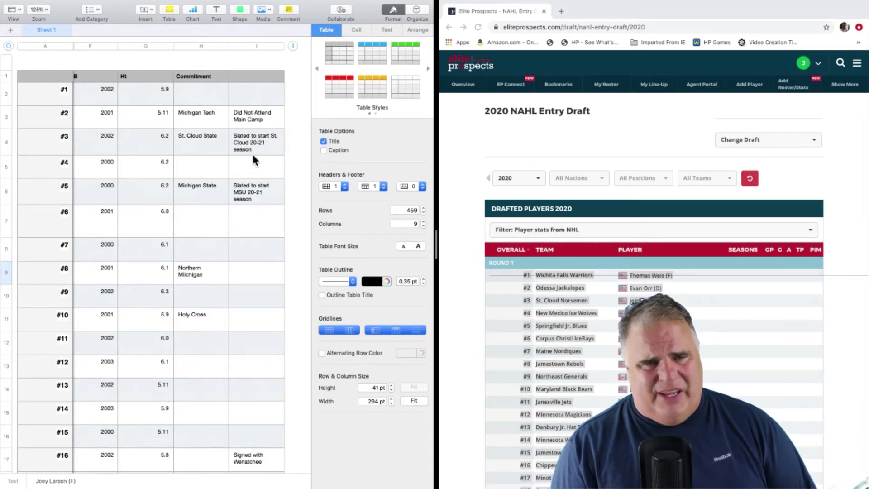
# - Examine the commitments and signing notes for picks #3 to #30, matching them with the players, teams and leagues
pyautogui.scroll(-2, 252, 152)
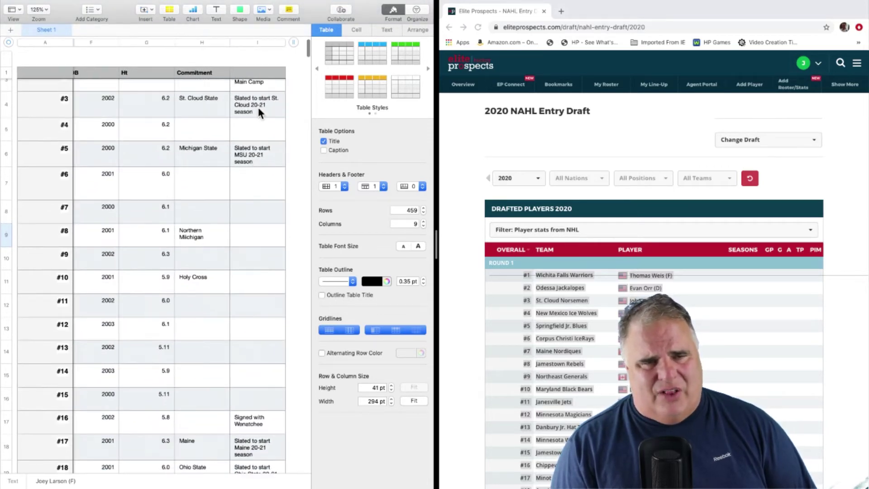
pyautogui.scroll(-10, 246, 181)
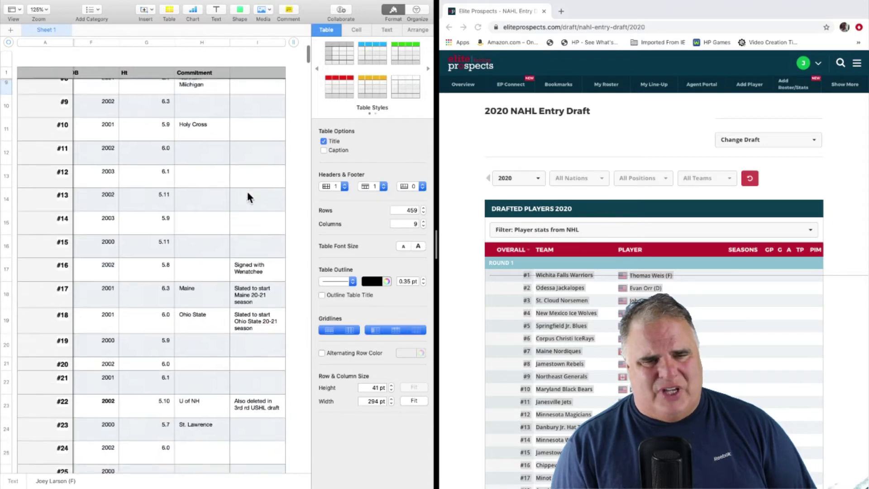
pyautogui.scroll(2, 245, 169)
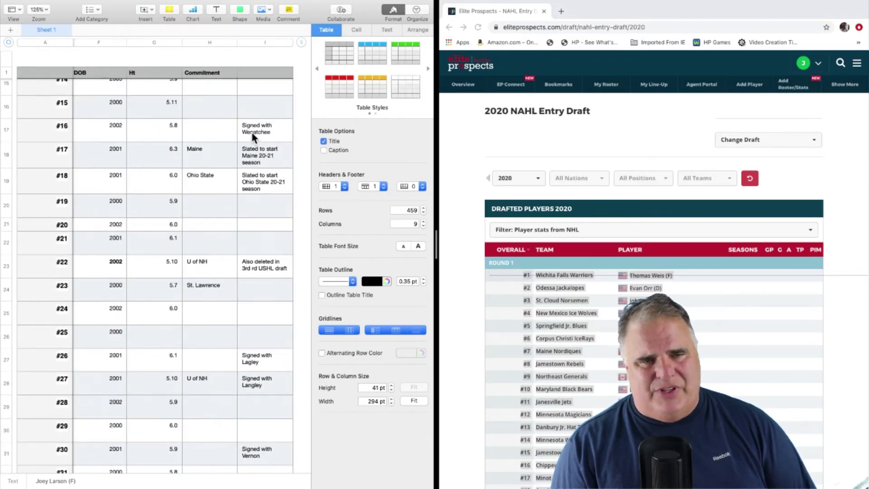
pyautogui.hscroll(-5, 253, 137)
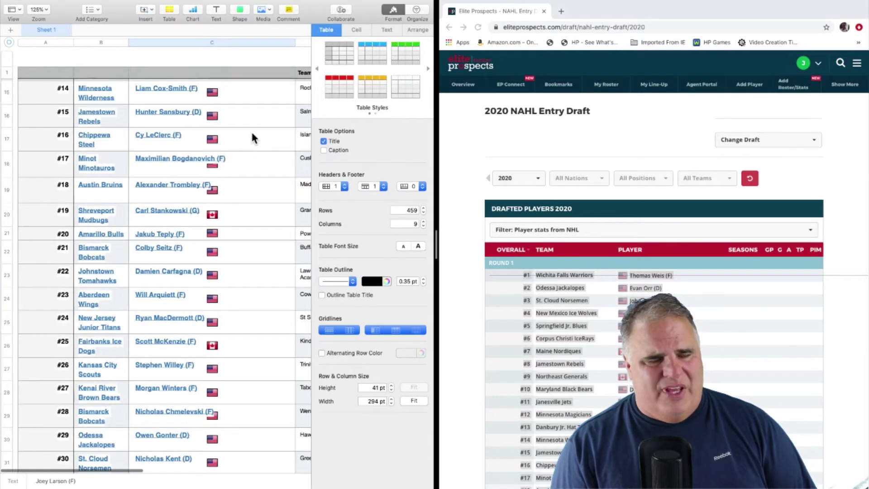
pyautogui.hscroll(5, 253, 137)
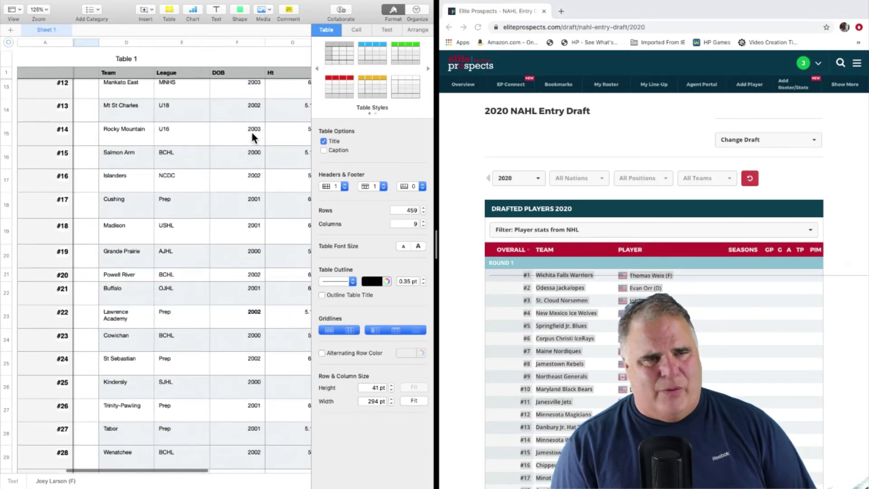
pyautogui.hscroll(-5, 144, 190)
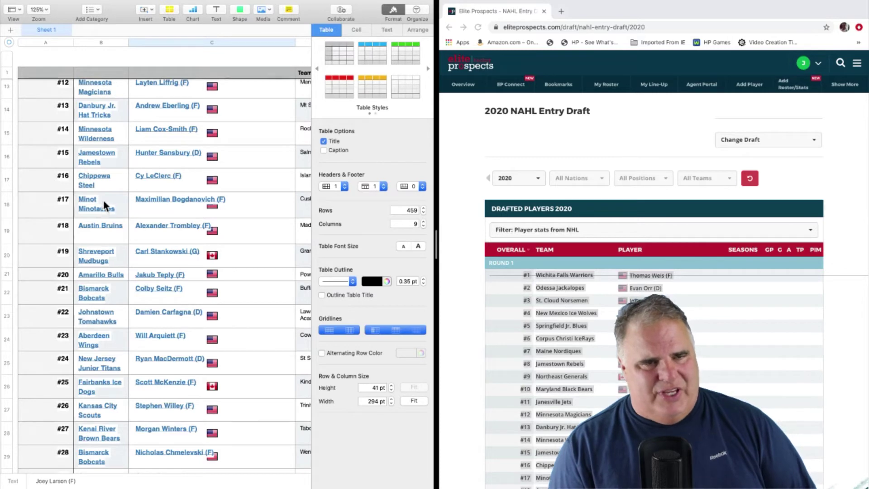
pyautogui.hscroll(10, 138, 134)
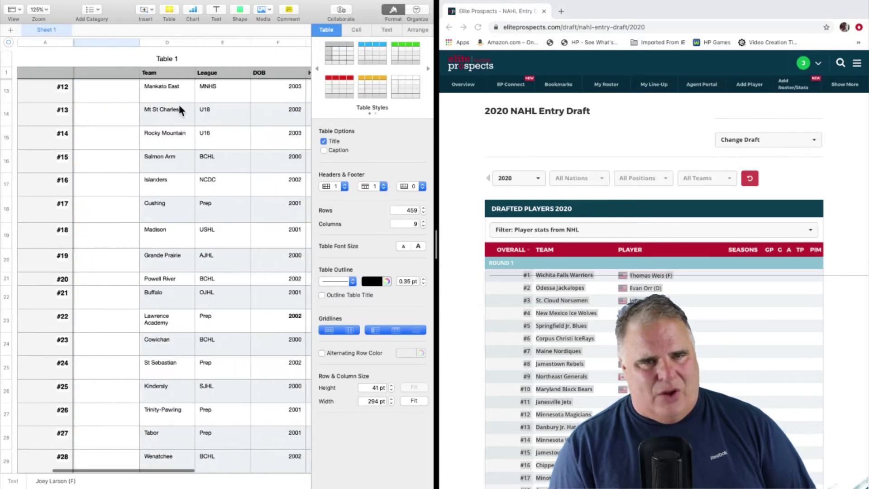
pyautogui.hscroll(-10, 219, 165)
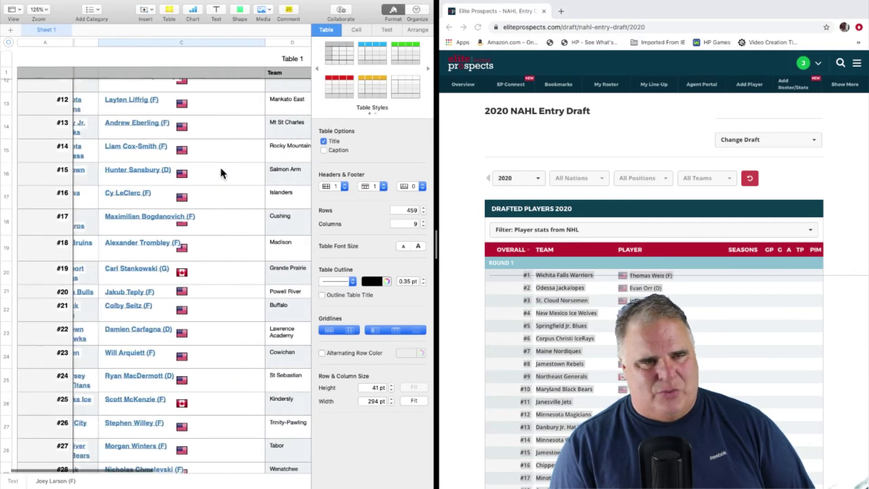
# - Open the pick #1 player's profile from the spreadsheet and examine the birth date, height and other Player Facts
pyautogui.scroll(3, 220, 164)
pyautogui.scroll(8, 220, 165)
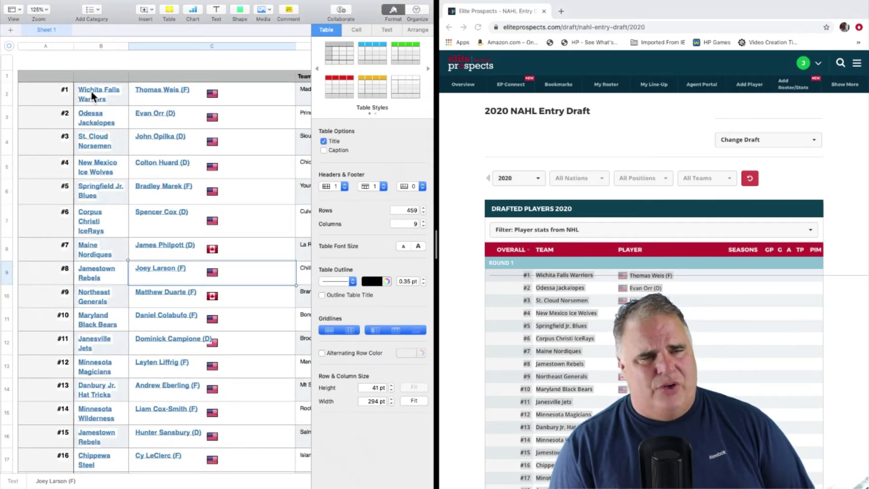
pyautogui.click(148, 90)
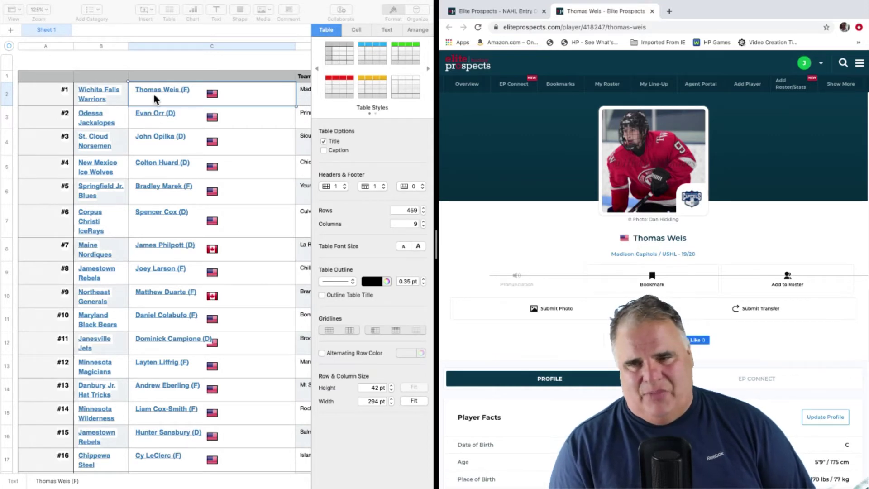
pyautogui.scroll(-5, 516, 288)
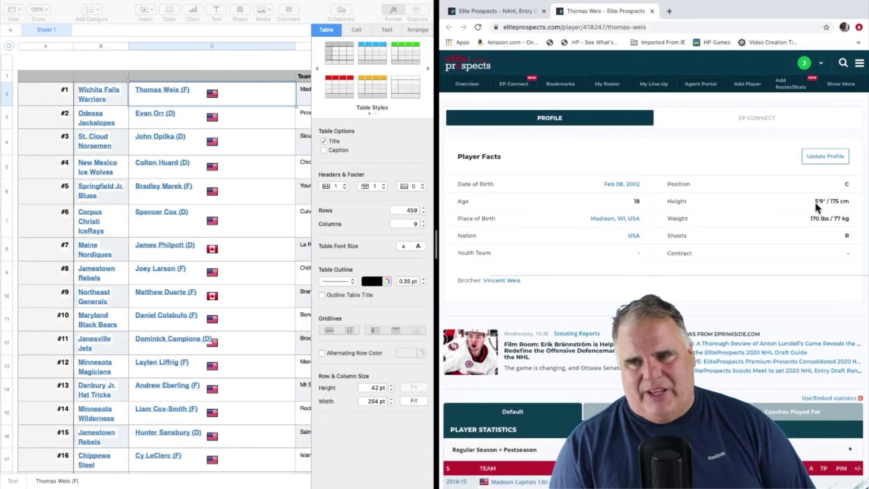
pyautogui.scroll(-3, 641, 192)
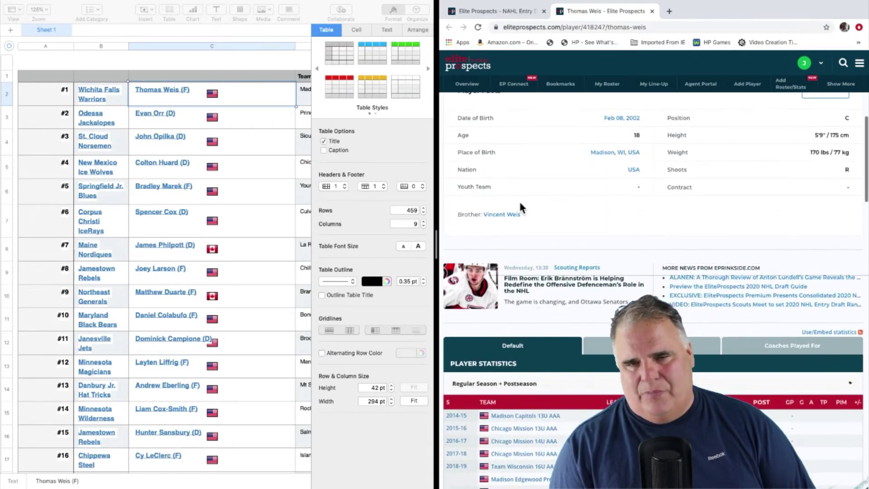
# - Open the profile of the pick #1 player's brother, look it over, and return to the pick #1 player's profile
pyautogui.click(497, 219)
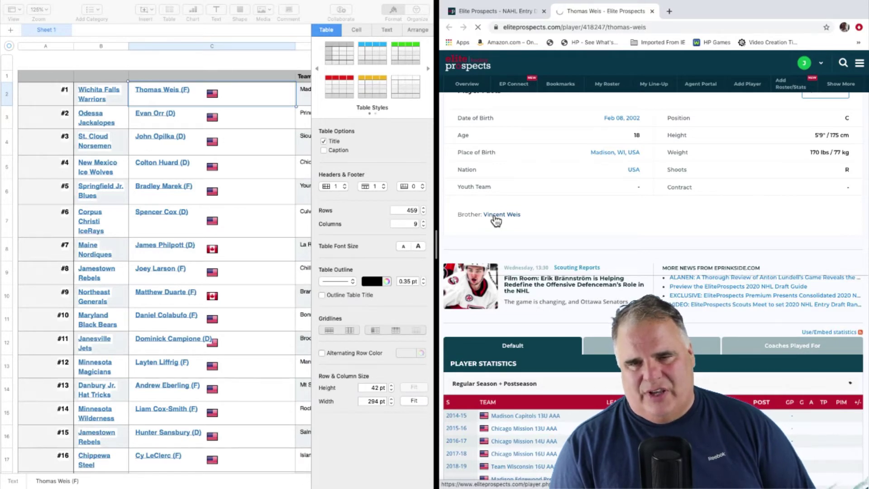
pyautogui.scroll(-4, 546, 251)
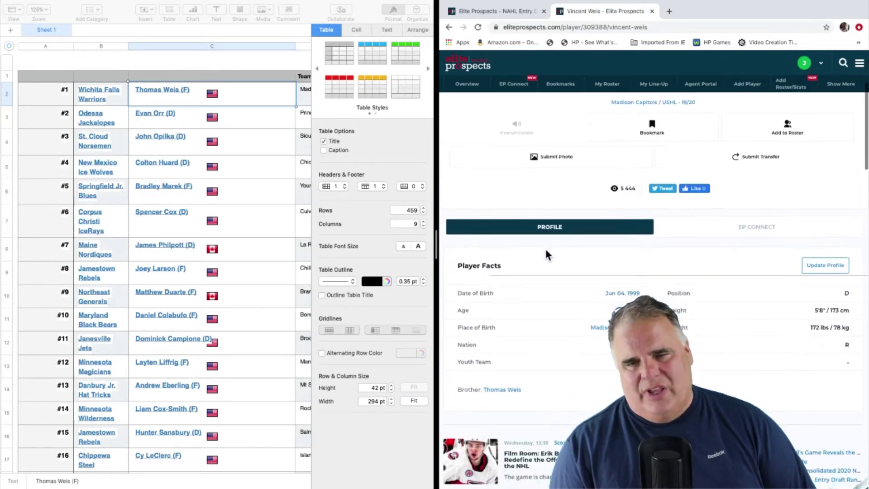
pyautogui.scroll(4, 546, 252)
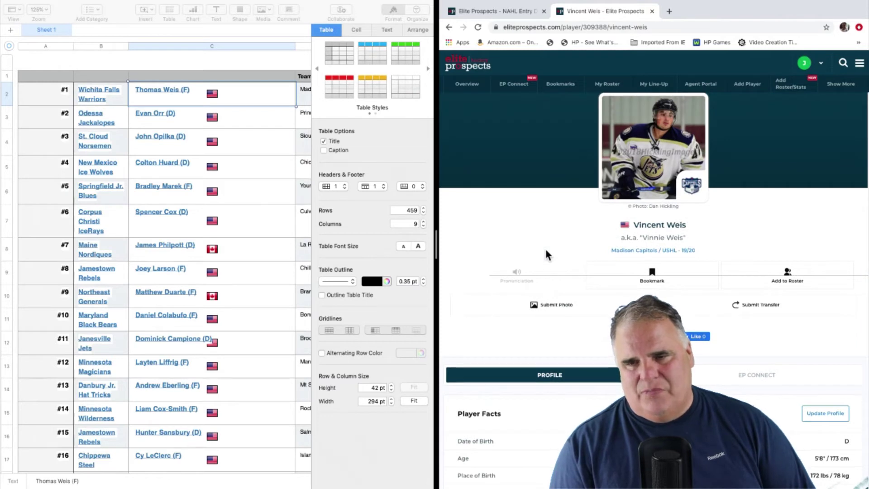
pyautogui.scroll(-1, 546, 255)
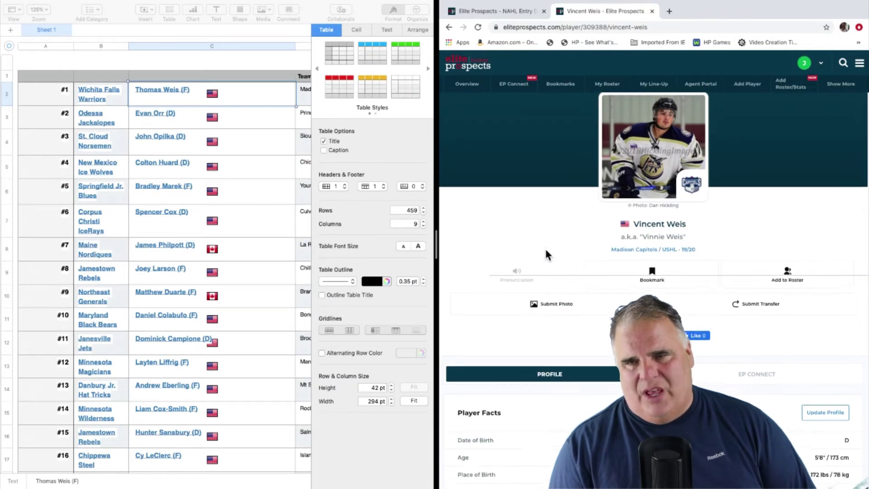
pyautogui.click(449, 31)
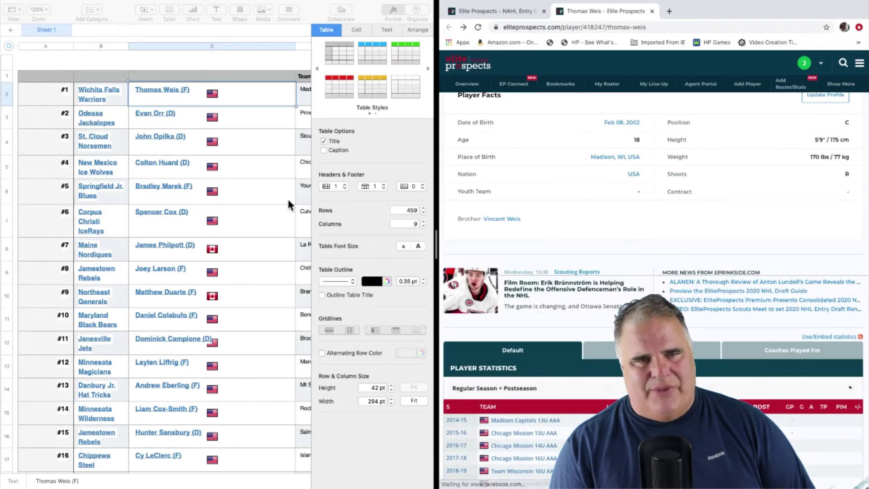
# - Compare the pick #1 player's 2019-20 team and league in the player statistics with the spreadsheet's Team and League columns
pyautogui.hscroll(3, 287, 198)
pyautogui.scroll(-4, 612, 224)
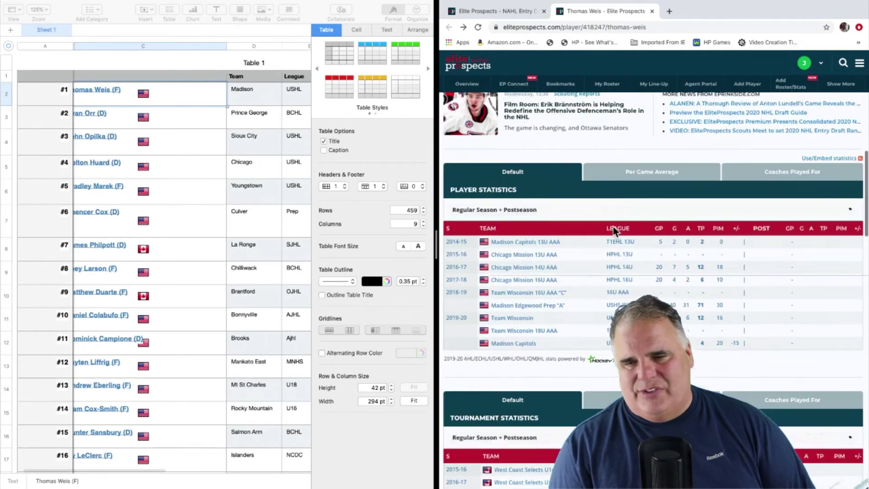
pyautogui.scroll(-3, 614, 230)
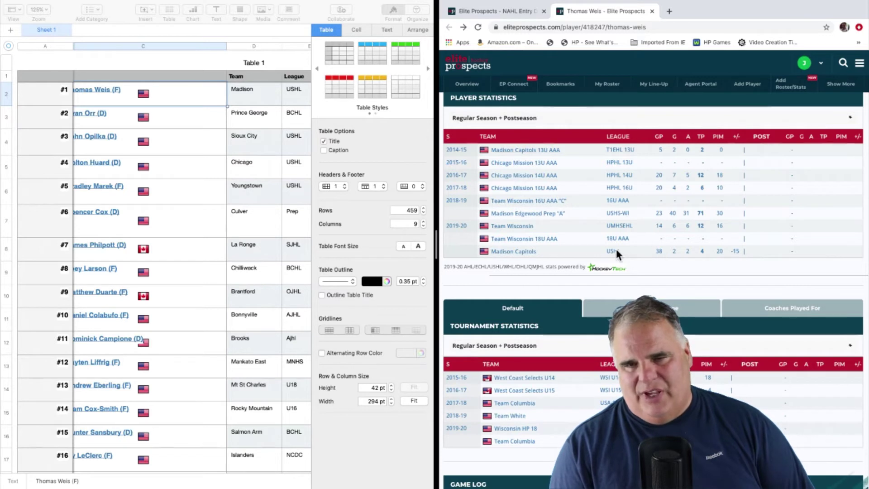
# - Review the pick #1 row across the Team, League, DOB, Ht and Commitment columns in the spreadsheet
pyautogui.hscroll(8, 295, 193)
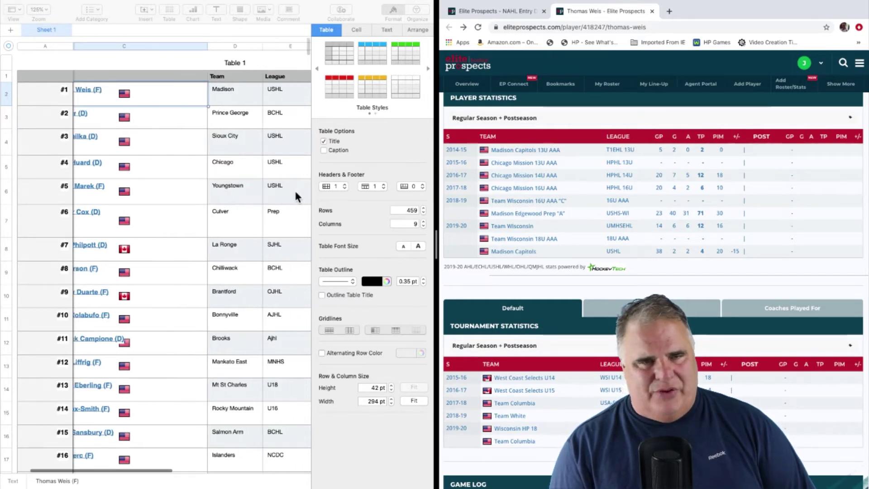
pyautogui.hscroll(8, 295, 193)
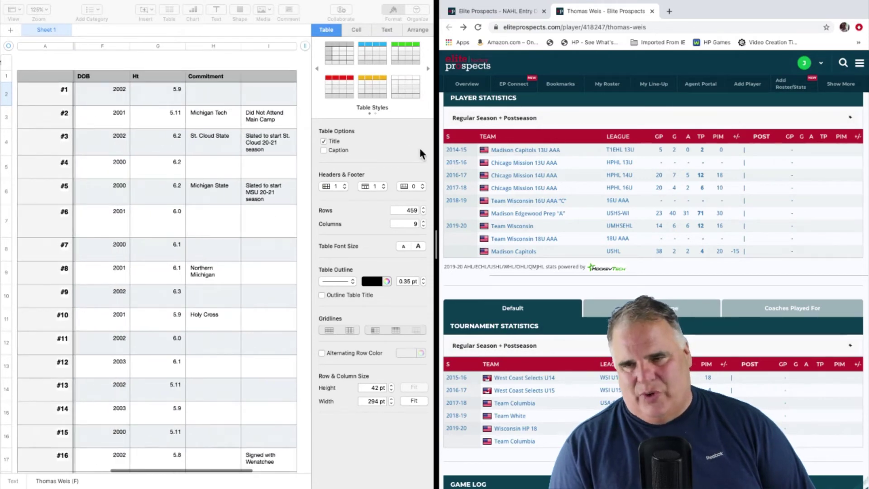
pyautogui.hscroll(-2, 229, 224)
pyautogui.hscroll(-10, 228, 221)
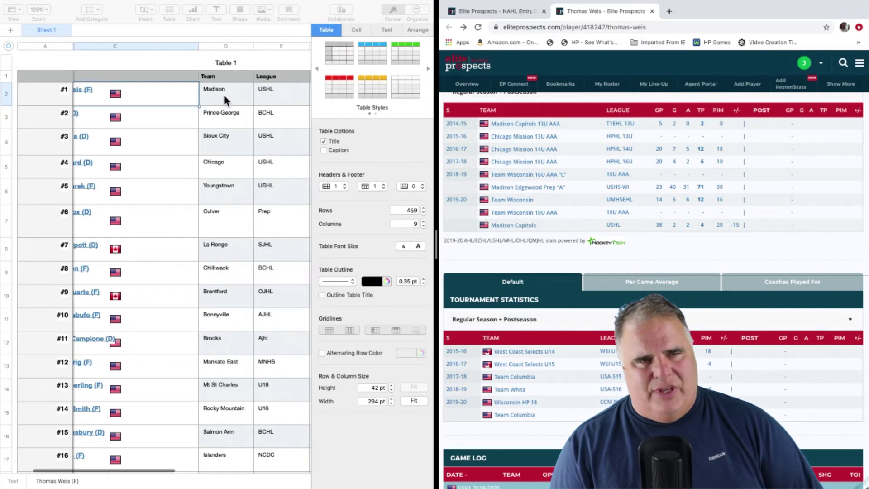
pyautogui.hscroll(-2, 223, 94)
pyautogui.hscroll(10, 224, 94)
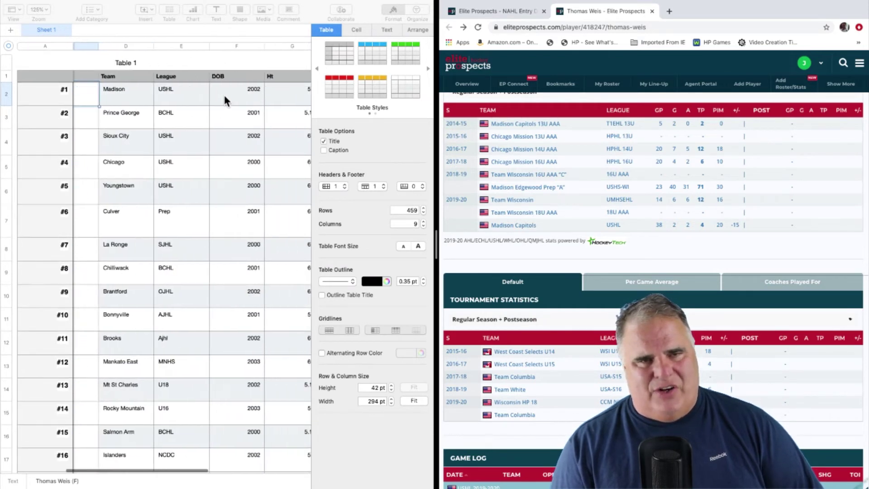
pyautogui.hscroll(5, 235, 94)
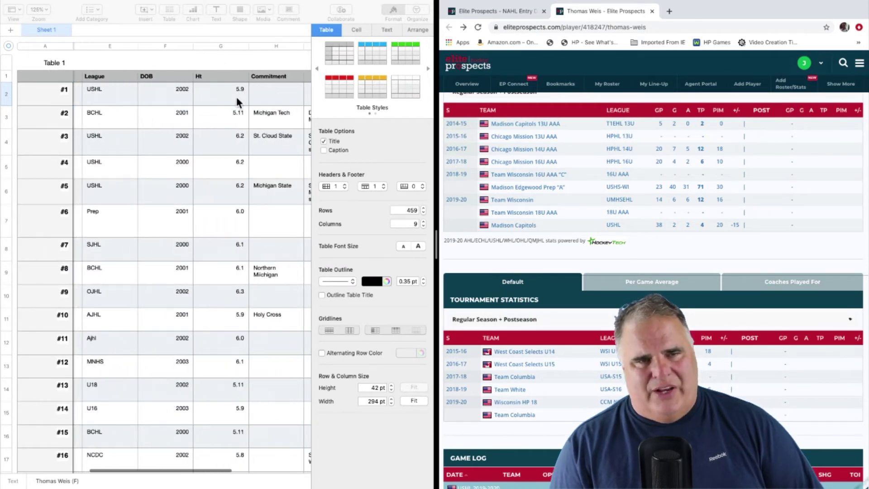
pyautogui.hscroll(5, 261, 95)
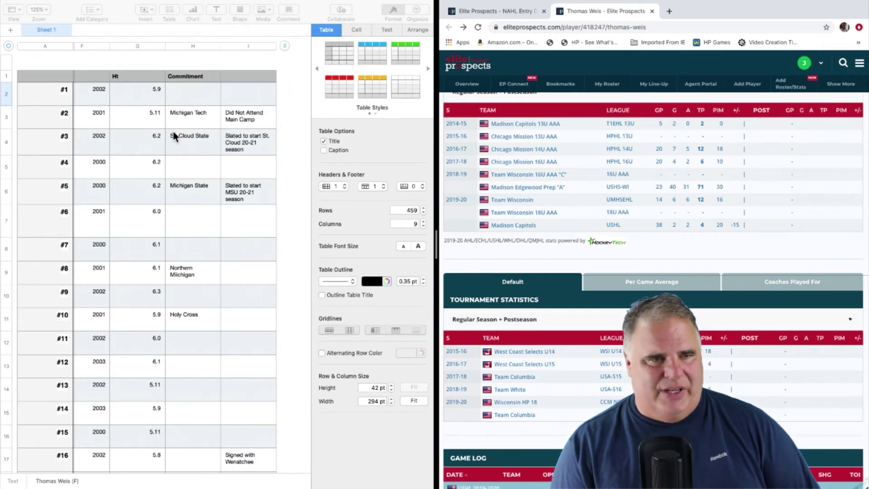
# - Open the pick #2 player's profile from the spreadsheet and examine the current team and Player Facts
pyautogui.hscroll(-3, 159, 137)
pyautogui.hscroll(-5, 158, 137)
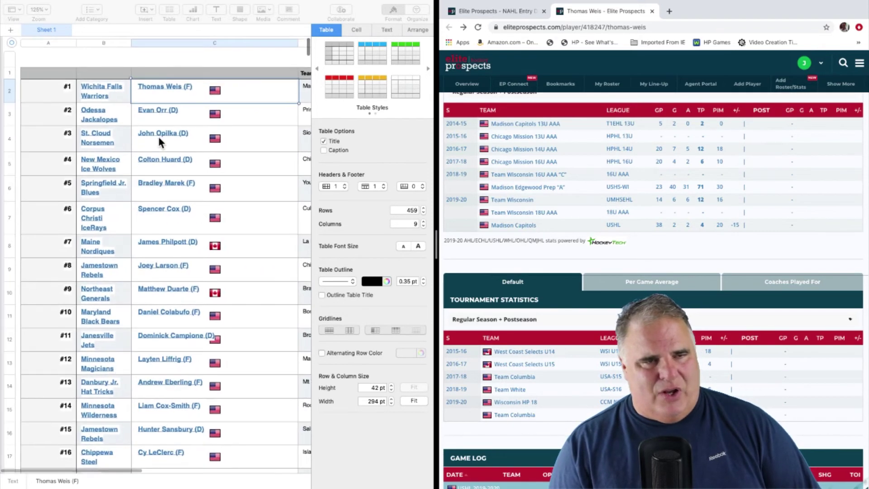
pyautogui.scroll(-1, 150, 99)
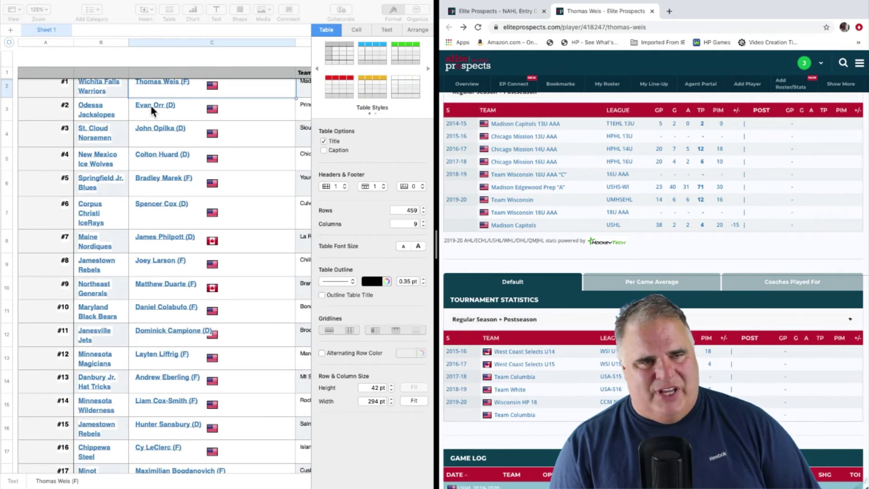
pyautogui.click(151, 105)
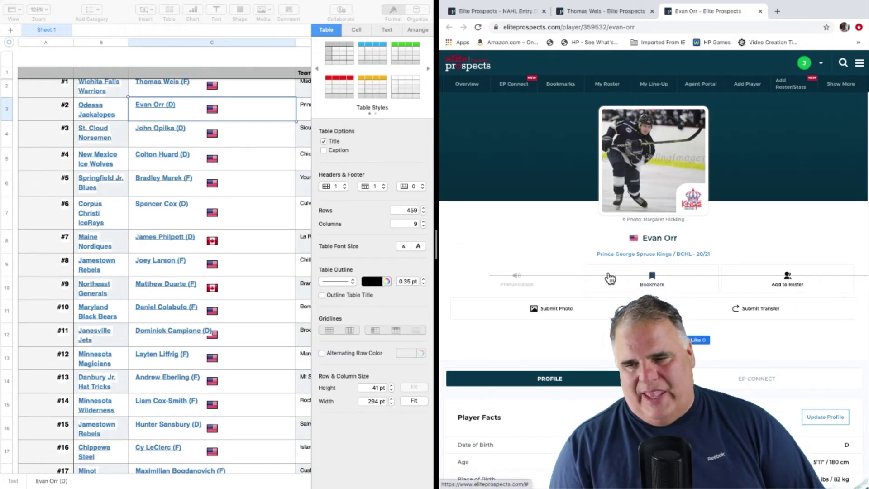
pyautogui.scroll(-3, 609, 277)
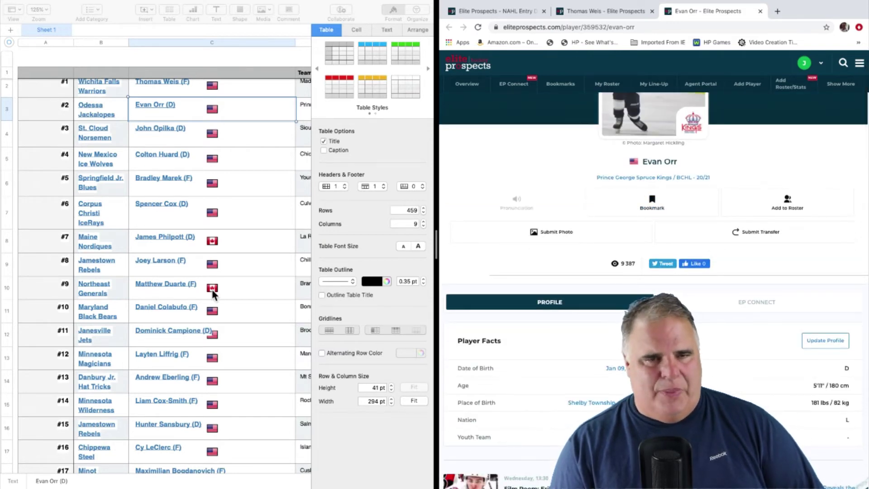
# - Look through the draft rows in the spreadsheet, from the first picks to those past #50 and back to the #30s
pyautogui.hscroll(5, 201, 295)
pyautogui.hscroll(2, 201, 295)
pyautogui.hscroll(-6, 200, 243)
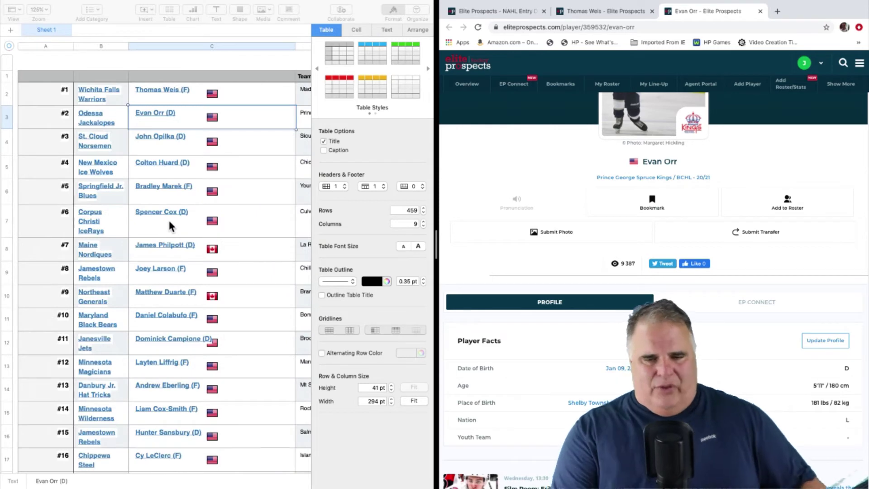
pyautogui.scroll(-15, 93, 258)
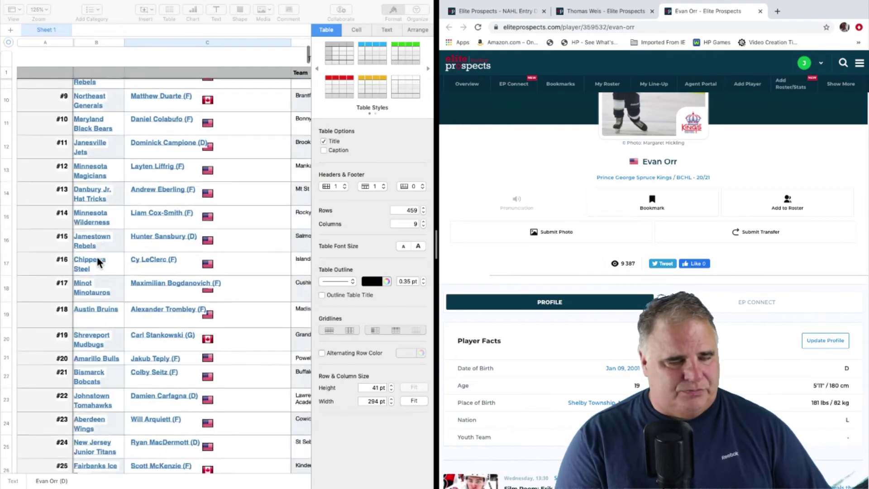
pyautogui.scroll(-20, 97, 262)
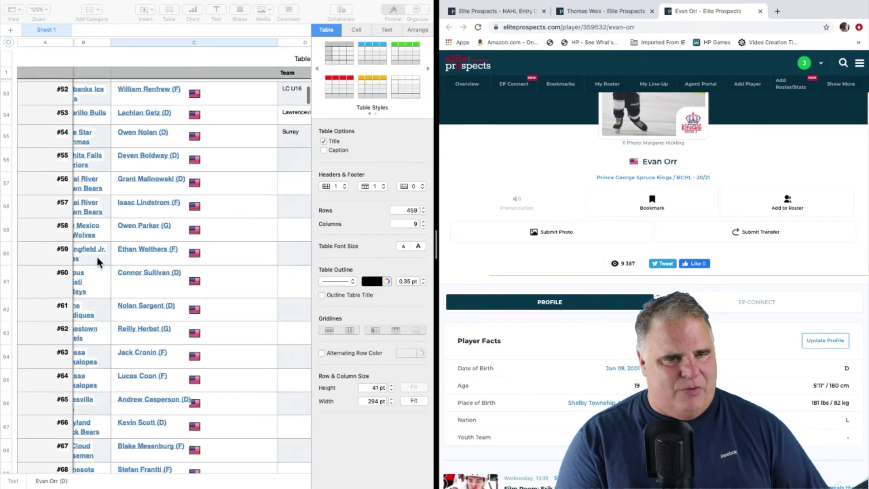
pyautogui.hscroll(4, 113, 145)
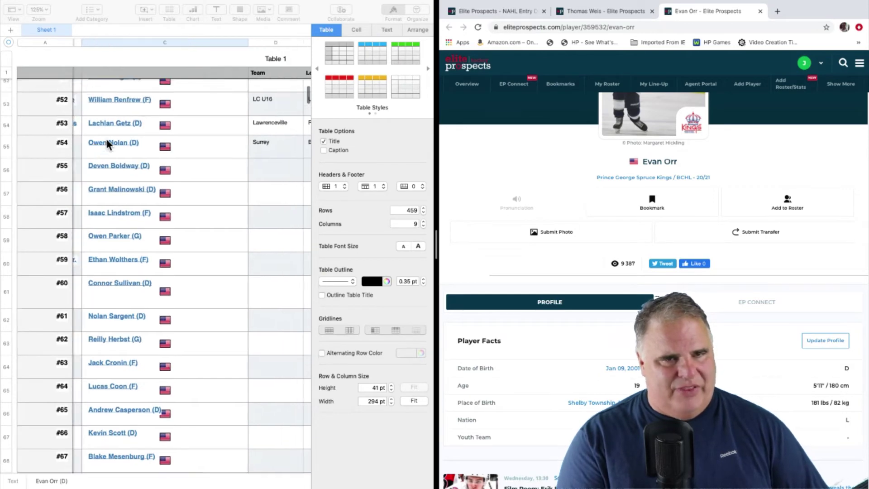
pyautogui.scroll(2, 108, 144)
pyautogui.scroll(9, 99, 249)
pyautogui.hscroll(-4, 99, 249)
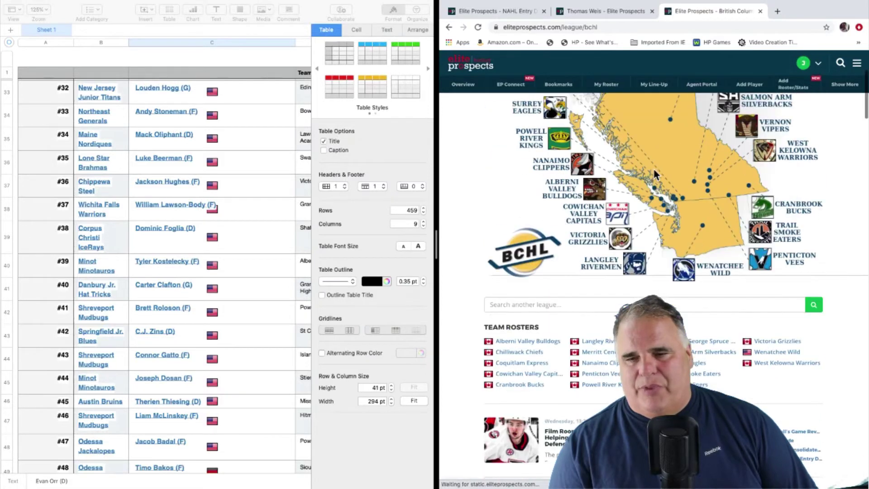
# - Examine the BCHL league page's team map, team rosters and 2019-2020 standings
pyautogui.scroll(-3, 655, 174)
pyautogui.scroll(5, 655, 175)
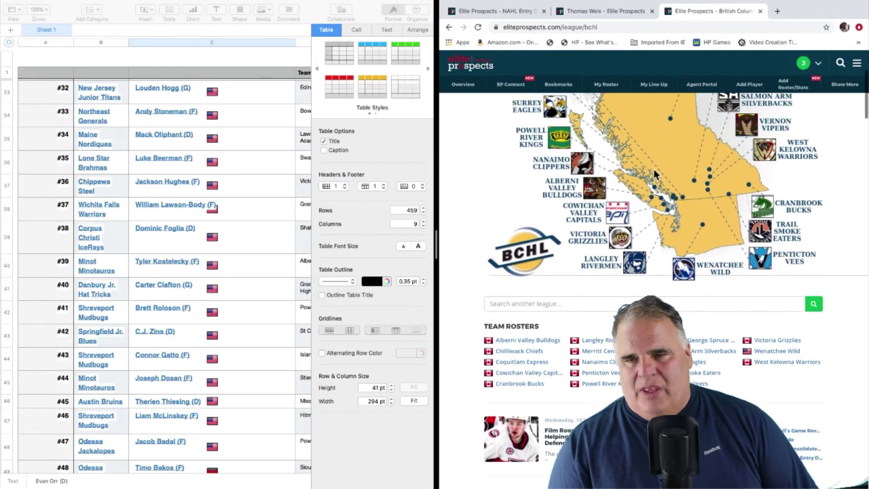
pyautogui.scroll(-6, 656, 175)
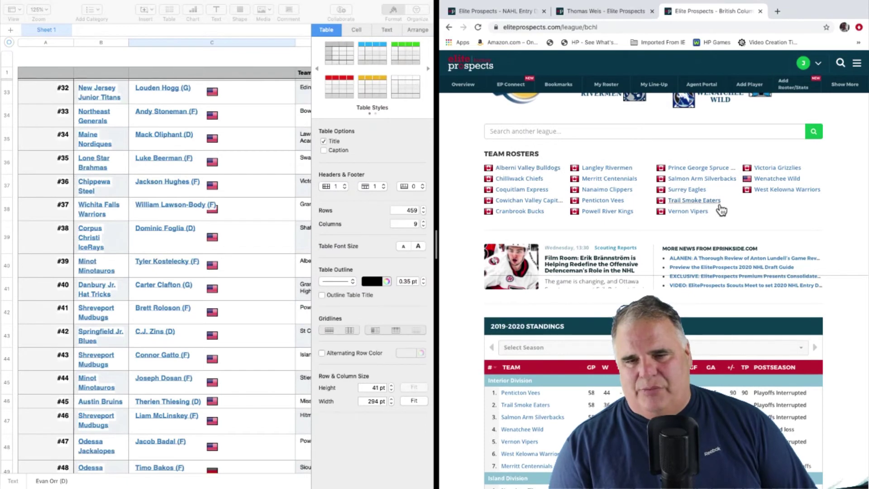
pyautogui.scroll(-4, 722, 206)
pyautogui.scroll(-1, 722, 209)
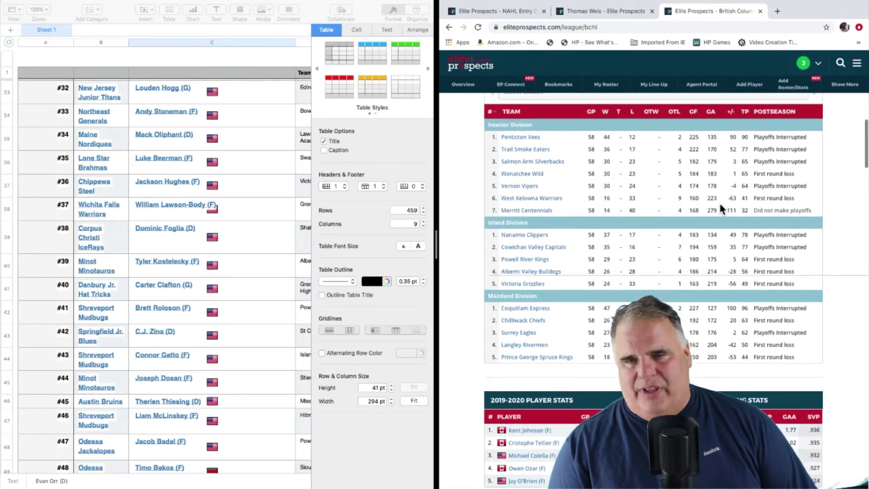
pyautogui.scroll(-2, 720, 206)
pyautogui.scroll(2, 720, 206)
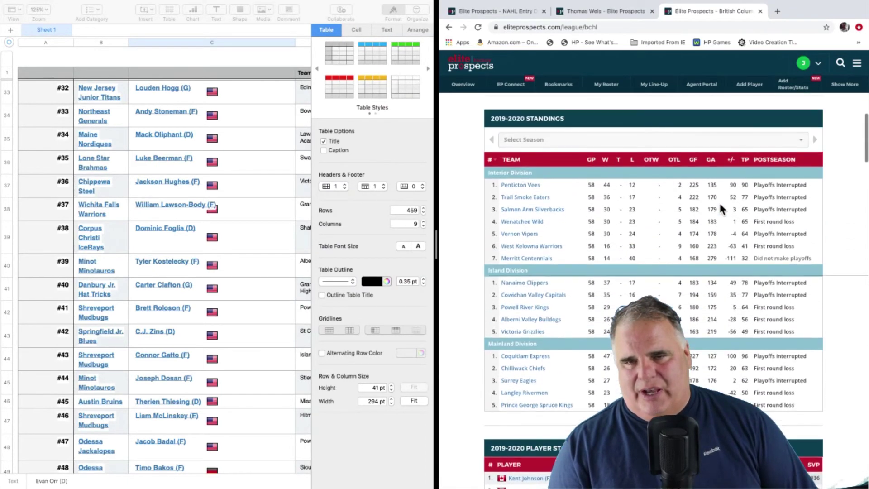
# - Switch the BCHL league page to the 2020-2021 season and open its full player stats list
pyautogui.click(756, 143)
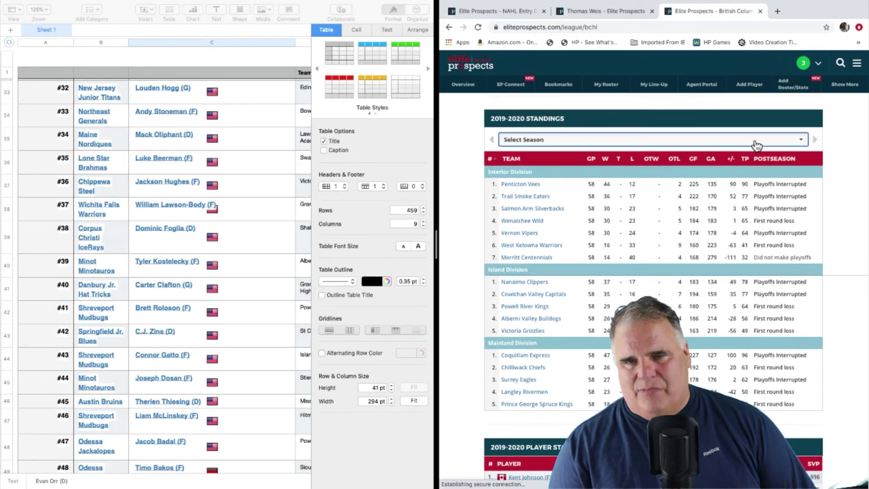
pyautogui.click(756, 143)
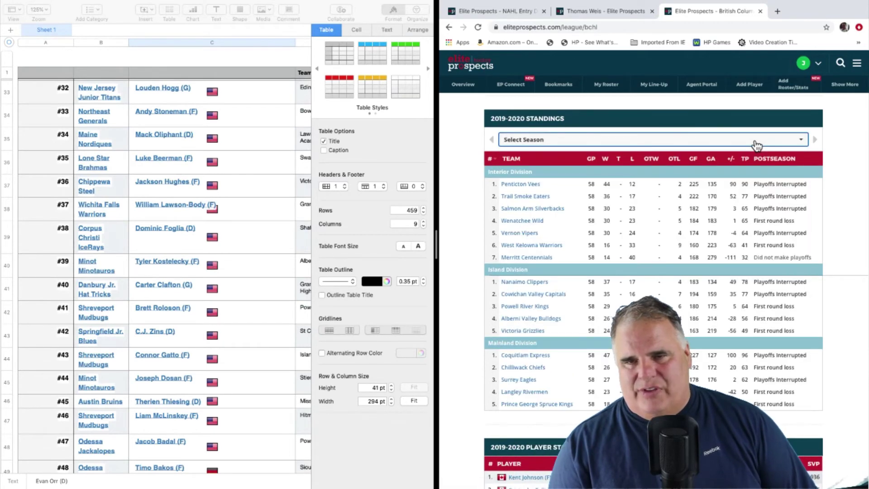
pyautogui.click(629, 141)
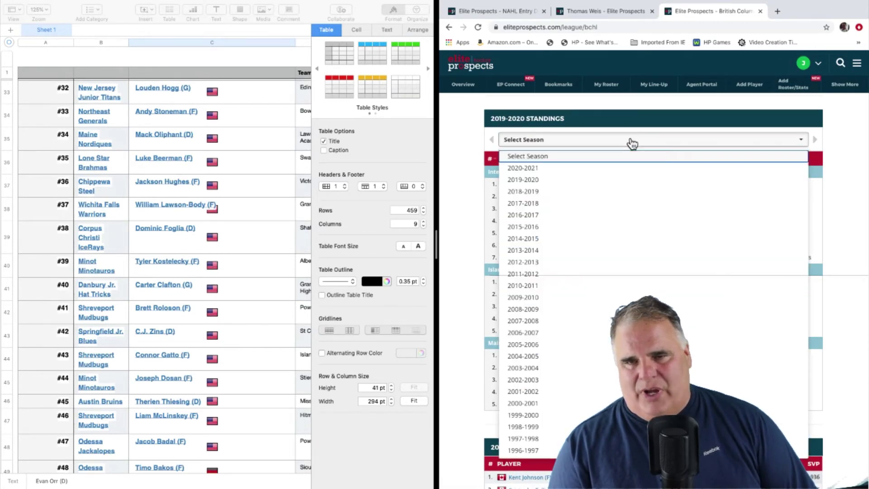
pyautogui.click(607, 171)
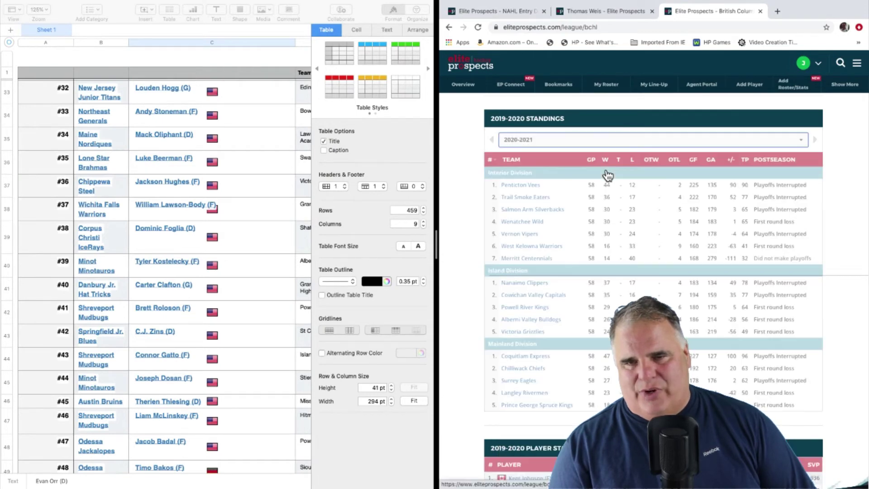
pyautogui.scroll(-7, 620, 234)
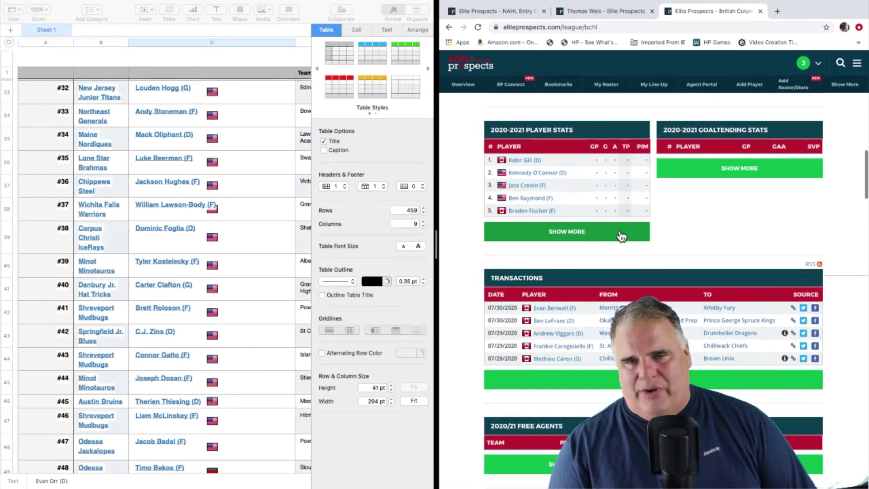
pyautogui.click(567, 233)
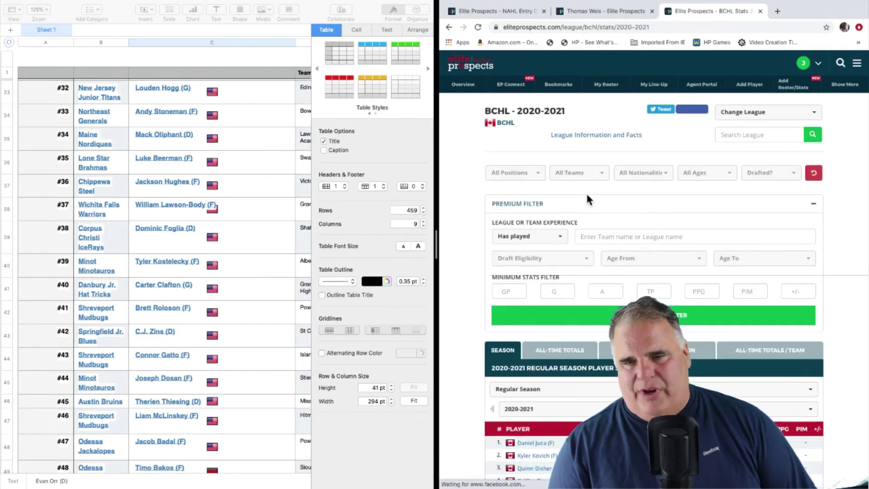
# - Look through the 2020-2021 BCHL regular season player list down to its player total and the goaltending section
pyautogui.scroll(-3, 594, 265)
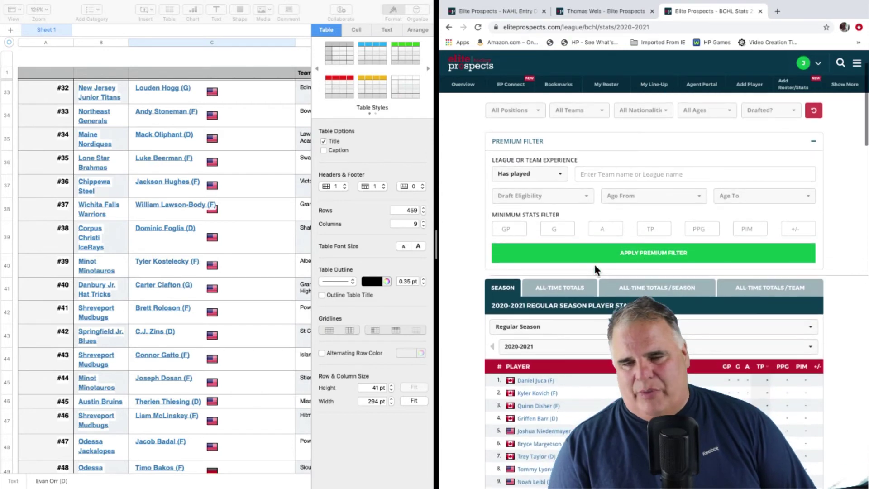
pyautogui.scroll(-2, 594, 267)
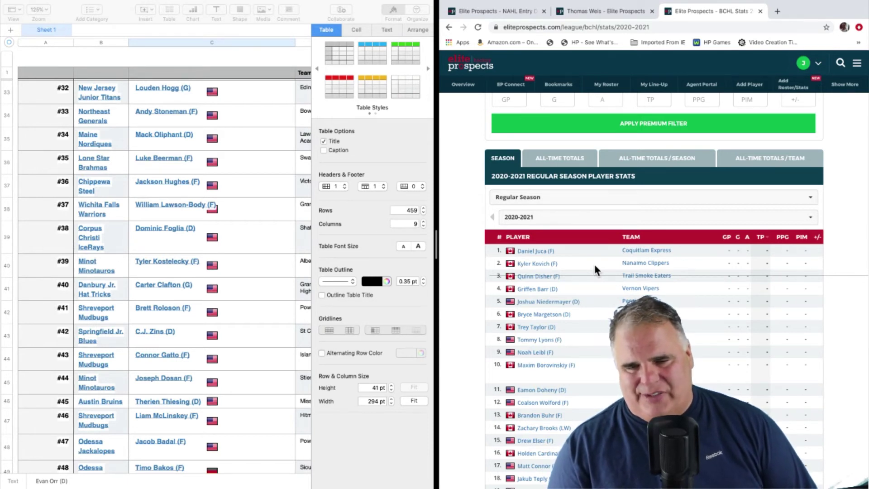
pyautogui.scroll(-8, 595, 270)
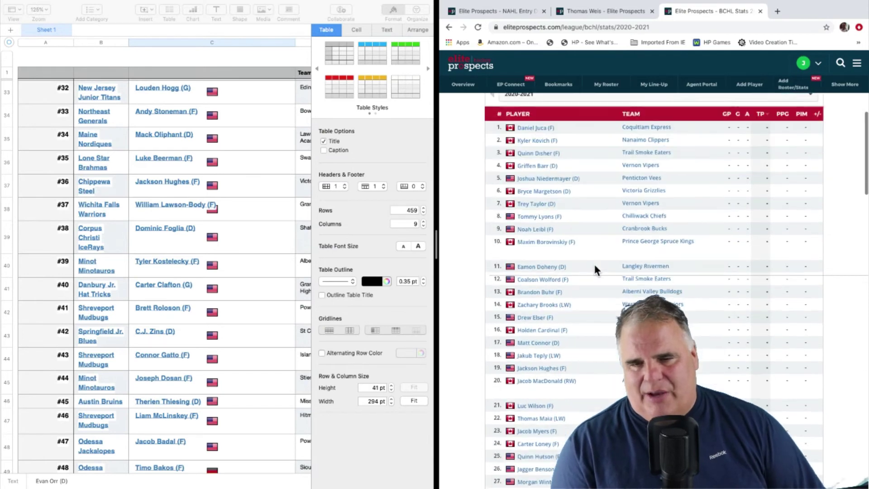
pyautogui.scroll(-20, 595, 268)
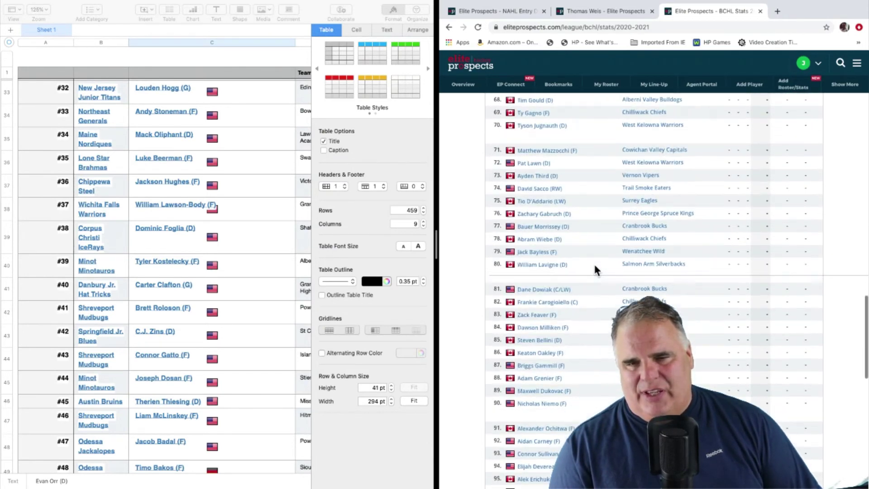
pyautogui.scroll(-4, 594, 265)
pyautogui.scroll(3, 603, 263)
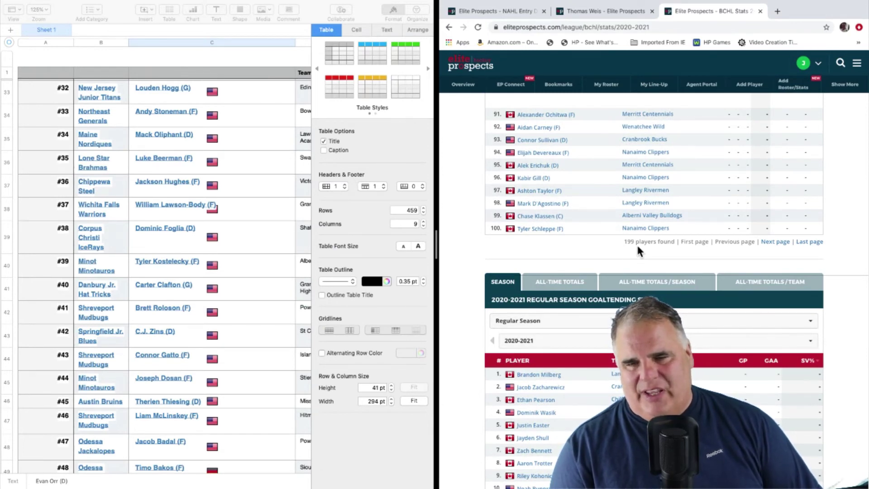
pyautogui.scroll(7, 638, 231)
pyautogui.scroll(15, 639, 234)
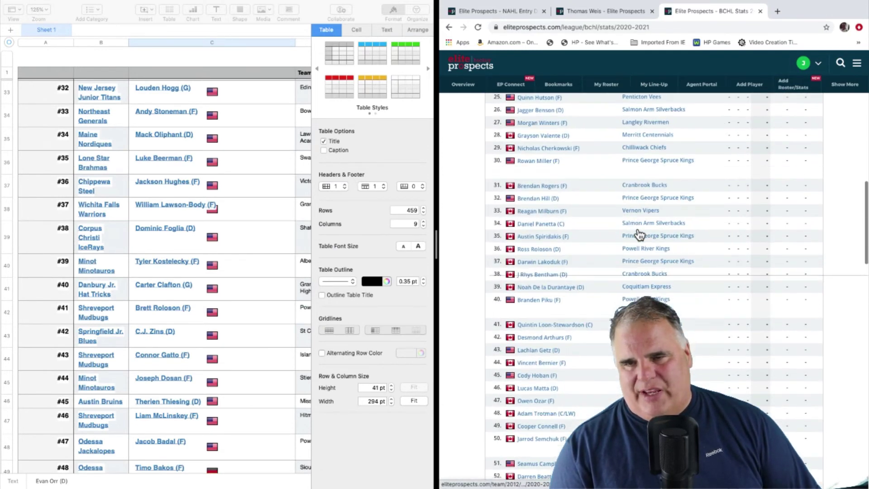
pyautogui.scroll(1, 639, 234)
pyautogui.scroll(-2, 637, 227)
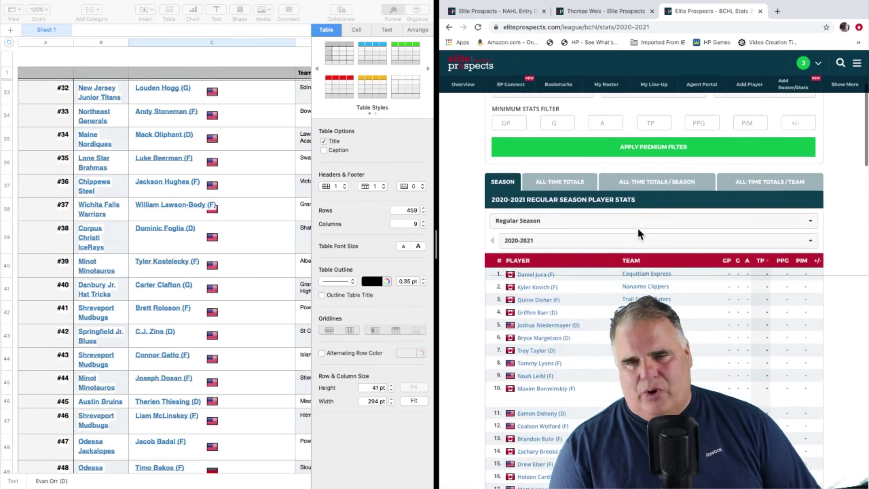
# - Filter the 2020-2021 BCHL player stats by nationality to show only players from the USA
pyautogui.scroll(2, 637, 226)
pyautogui.scroll(2, 619, 193)
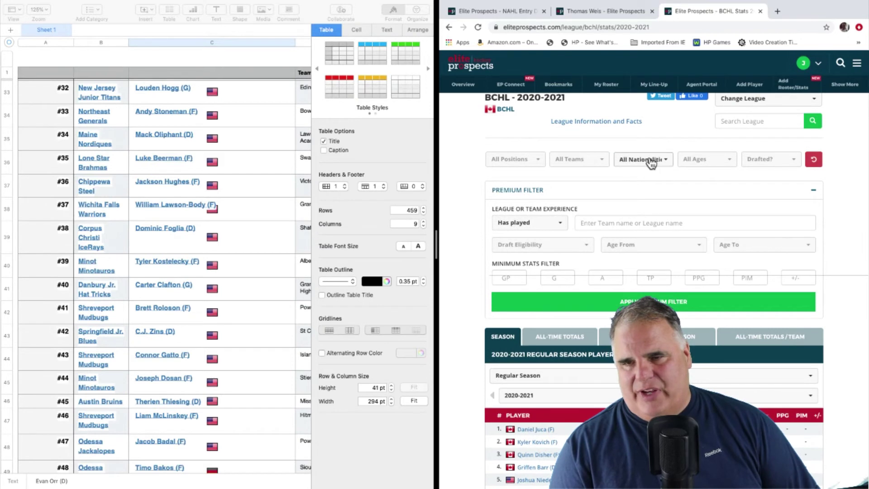
pyautogui.click(649, 161)
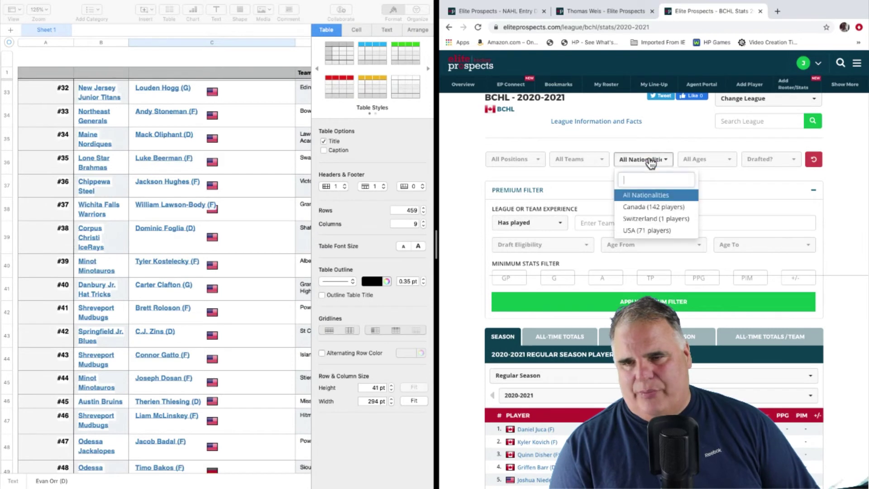
pyautogui.click(652, 232)
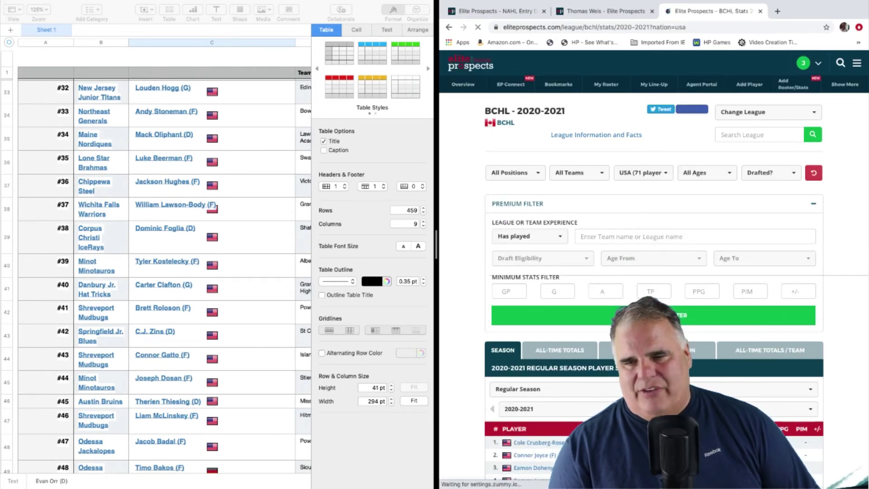
# - Examine the USA-only 2020-2021 BCHL skater and goaltender lists, including each player's team
pyautogui.scroll(-12, 671, 248)
pyautogui.scroll(-14, 654, 288)
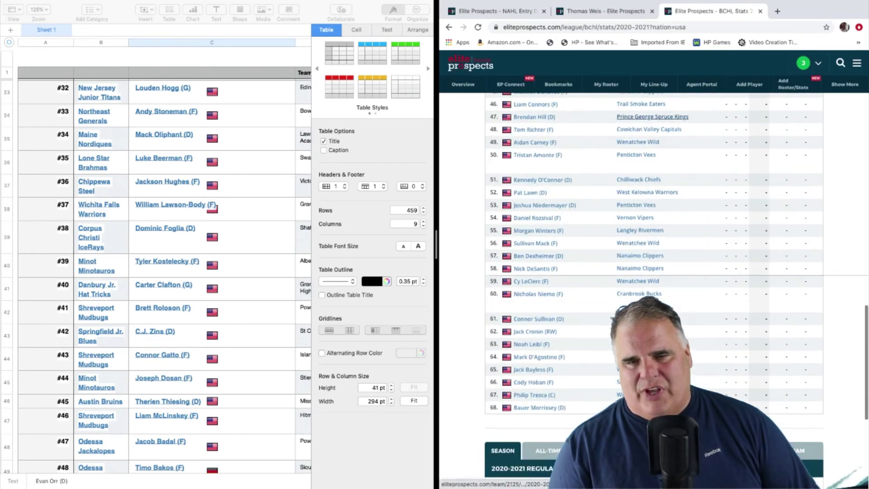
pyautogui.scroll(-2, 653, 288)
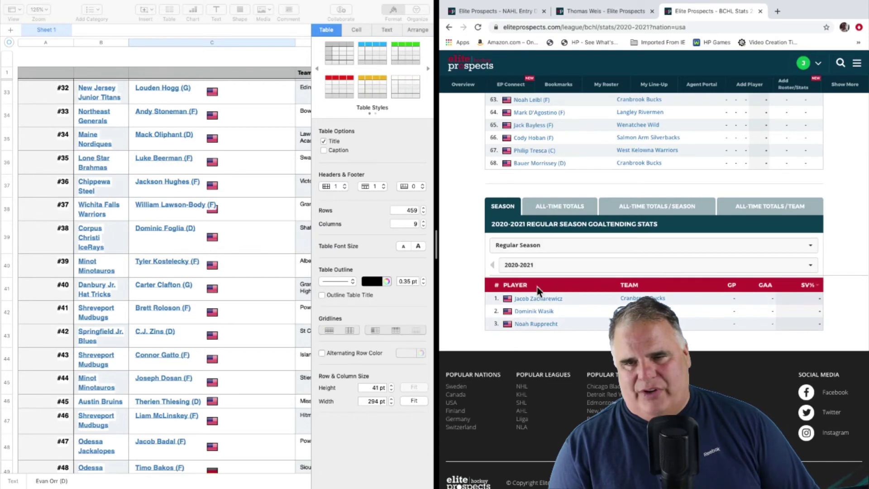
pyautogui.scroll(1, 581, 194)
pyautogui.scroll(5, 581, 193)
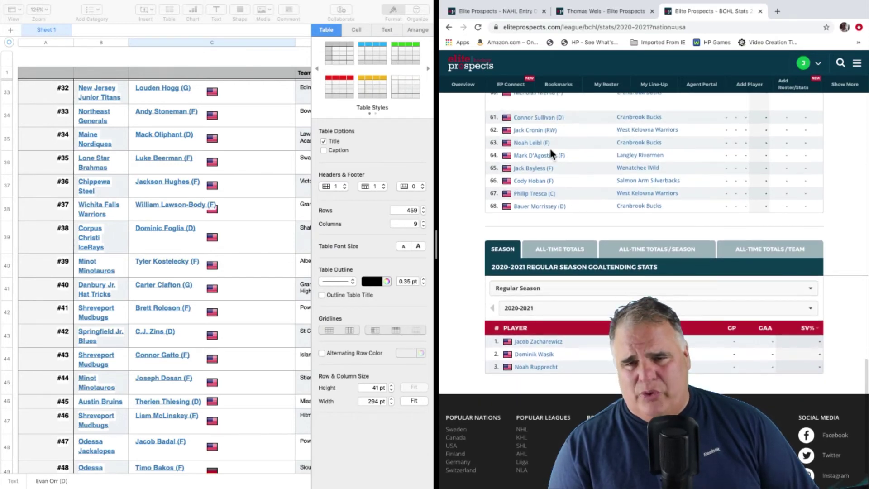
pyautogui.scroll(20, 626, 233)
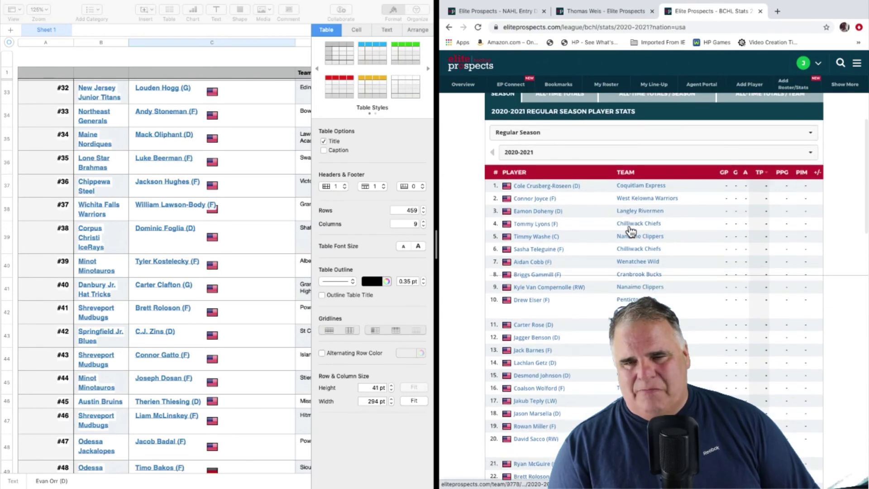
pyautogui.scroll(-5, 612, 209)
pyautogui.scroll(-3, 612, 209)
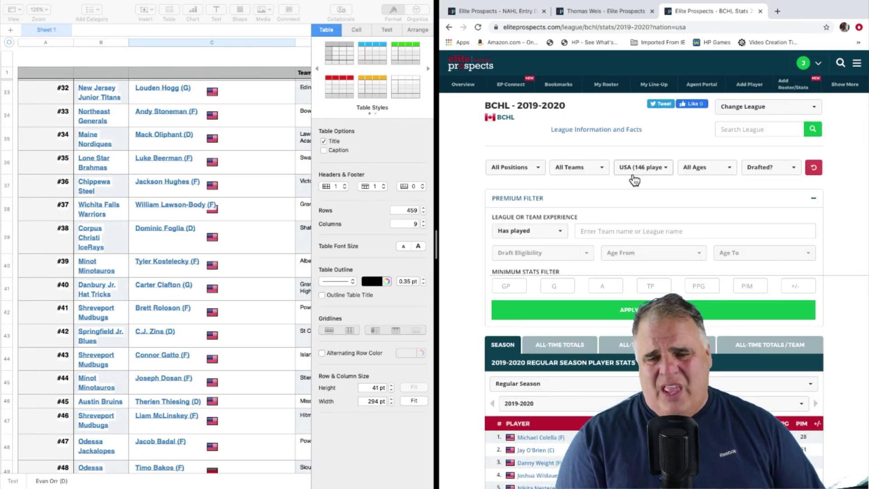
pyautogui.press('super+Left')
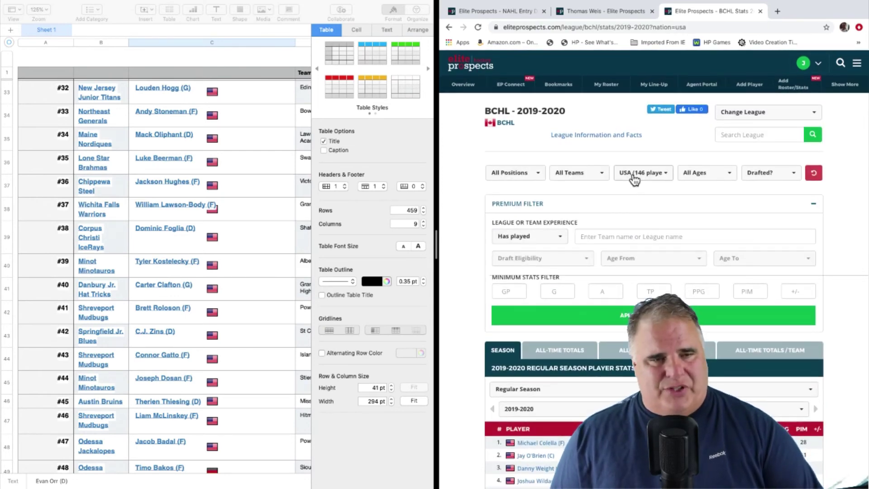